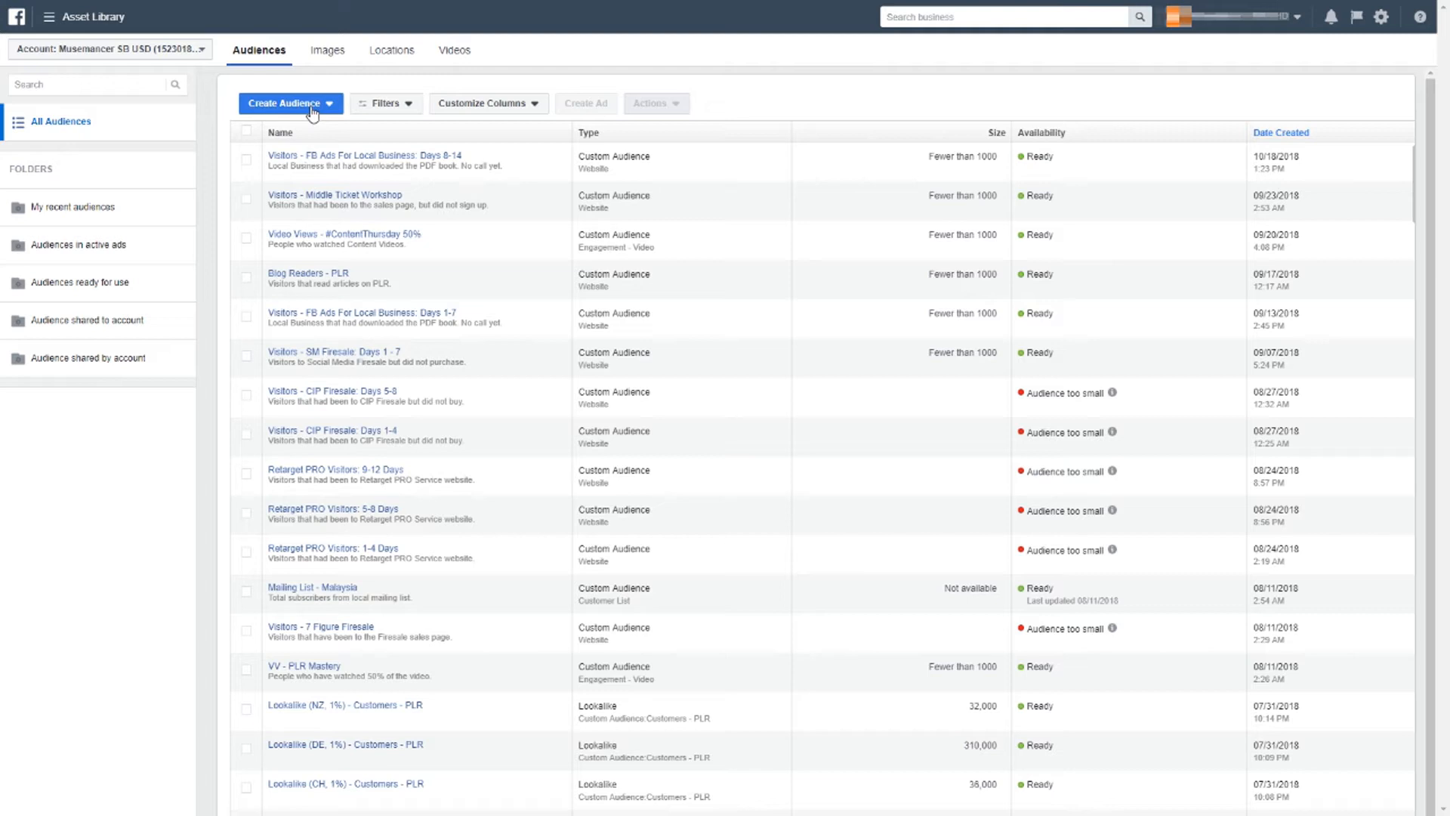
Start a new Custom Audience based on a customer file, adding customers from your own file or pasted data.
{"action": "left_click", "coordinate": [312, 112]}
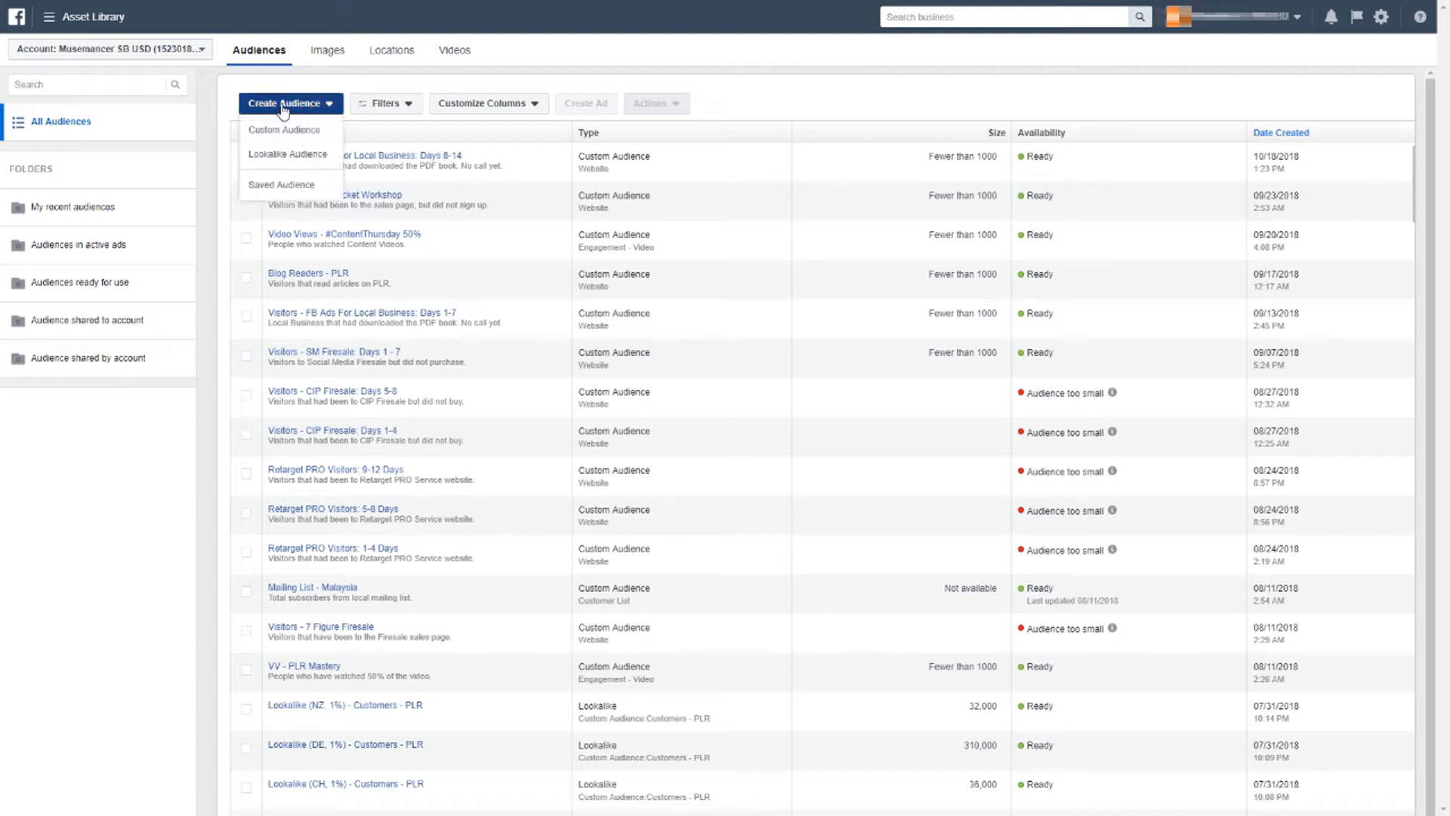
{"action": "left_click", "coordinate": [276, 131]}
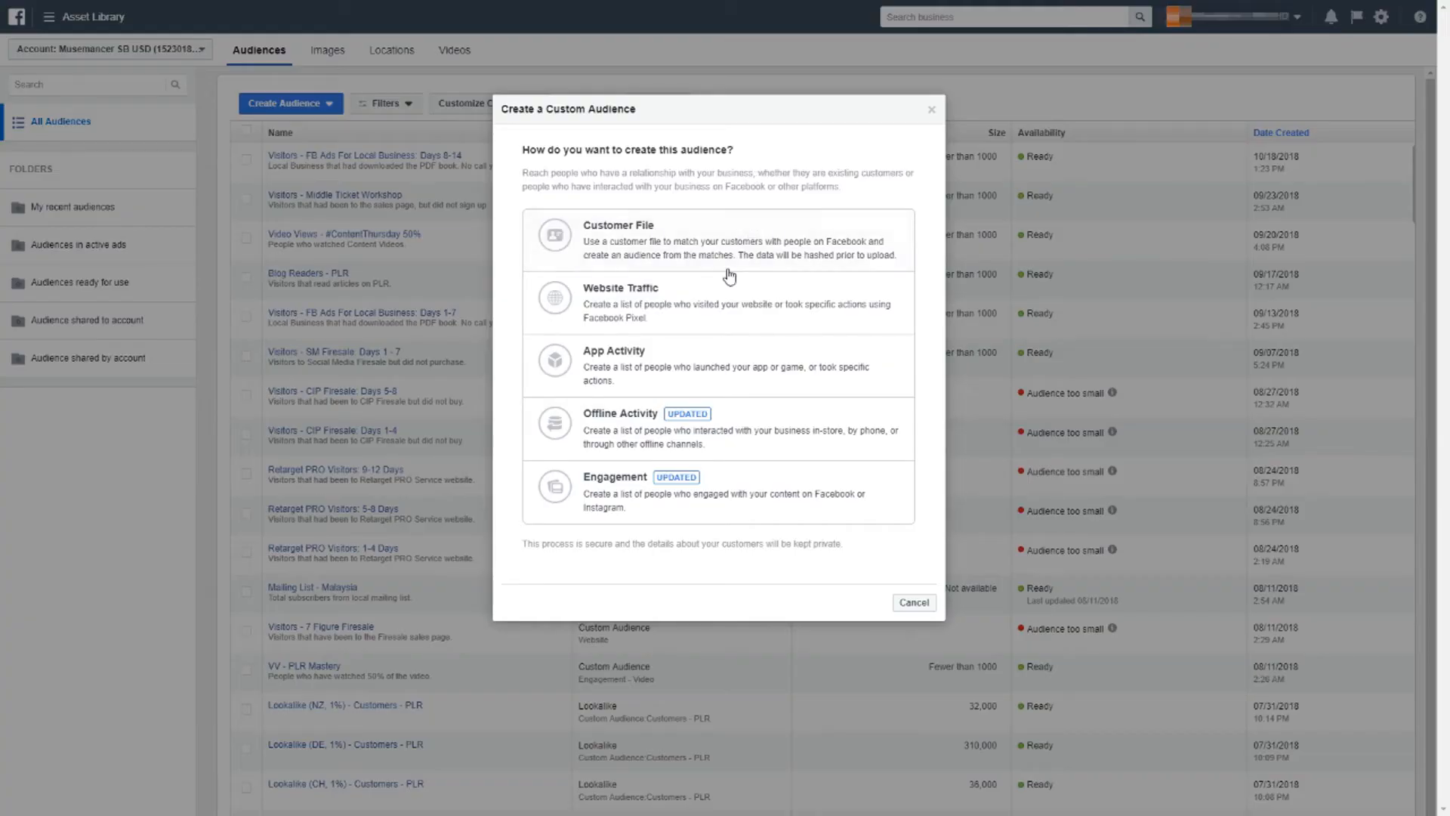
{"action": "left_click", "coordinate": [661, 242]}
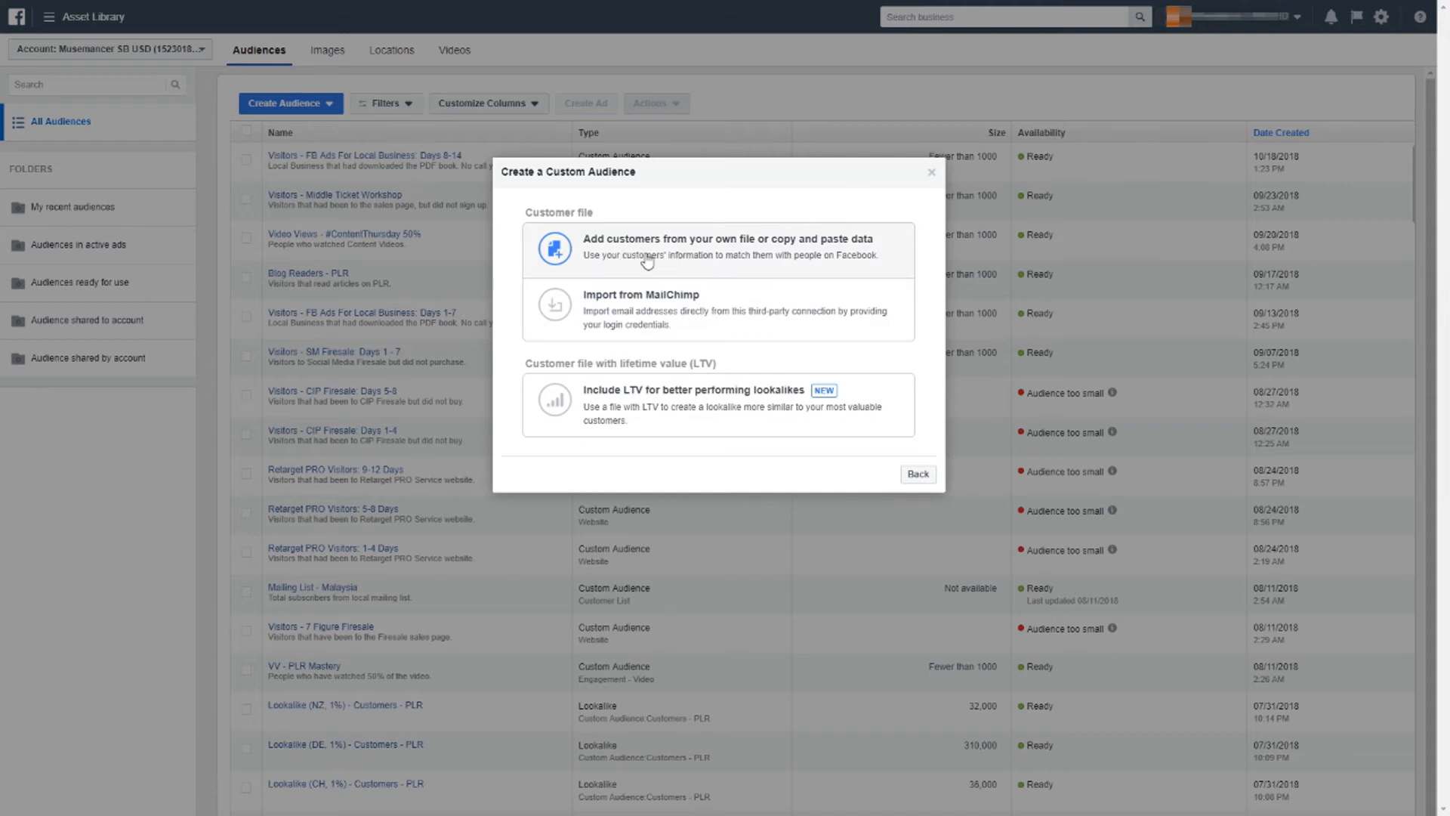
{"action": "left_click", "coordinate": [675, 260]}
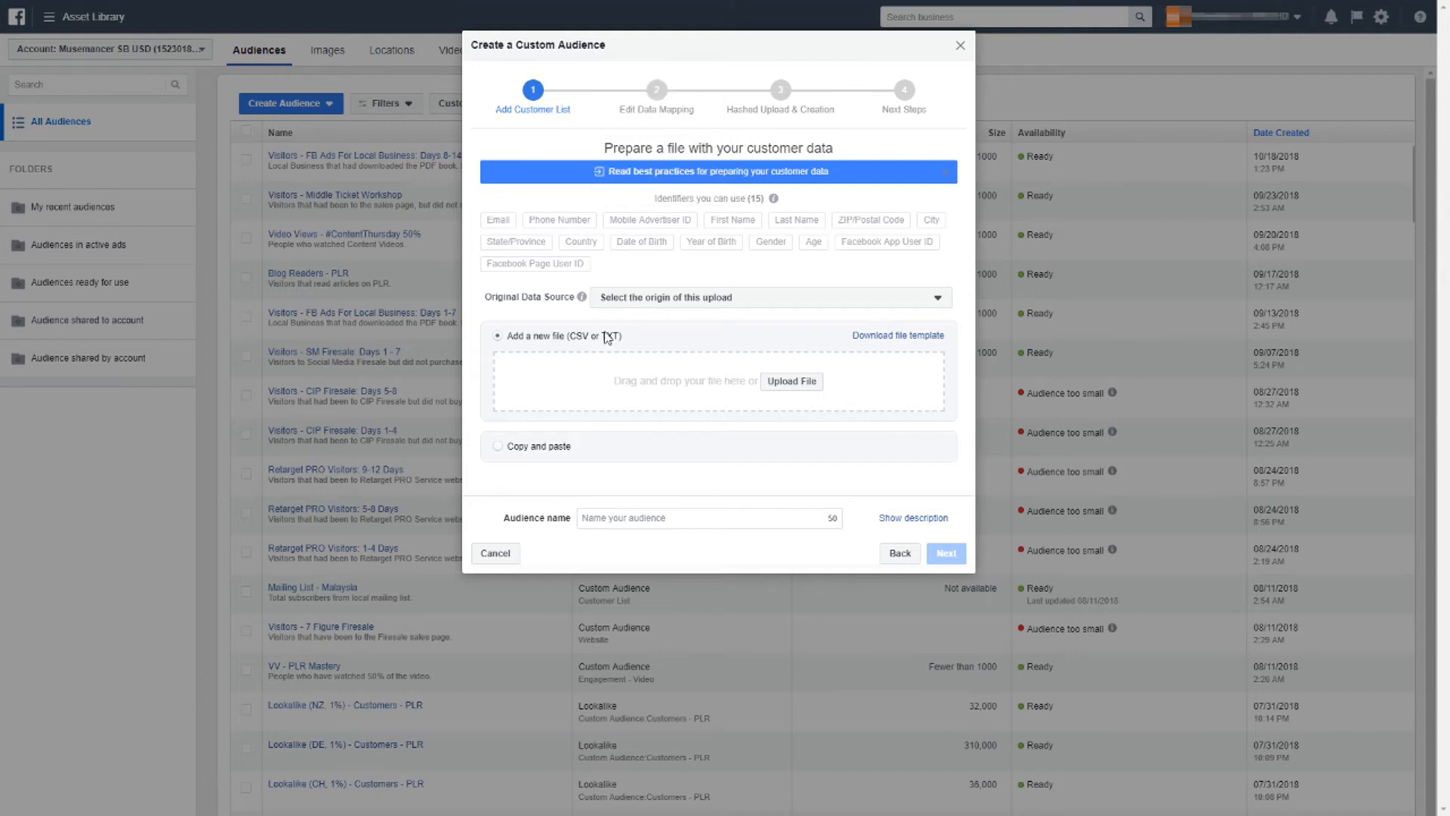
Upload the CSV file 5bda9d3f-3280-45cb-9ce1-7e460a8000a1 from the Desktop as the customer list.
{"action": "left_click", "coordinate": [785, 382]}
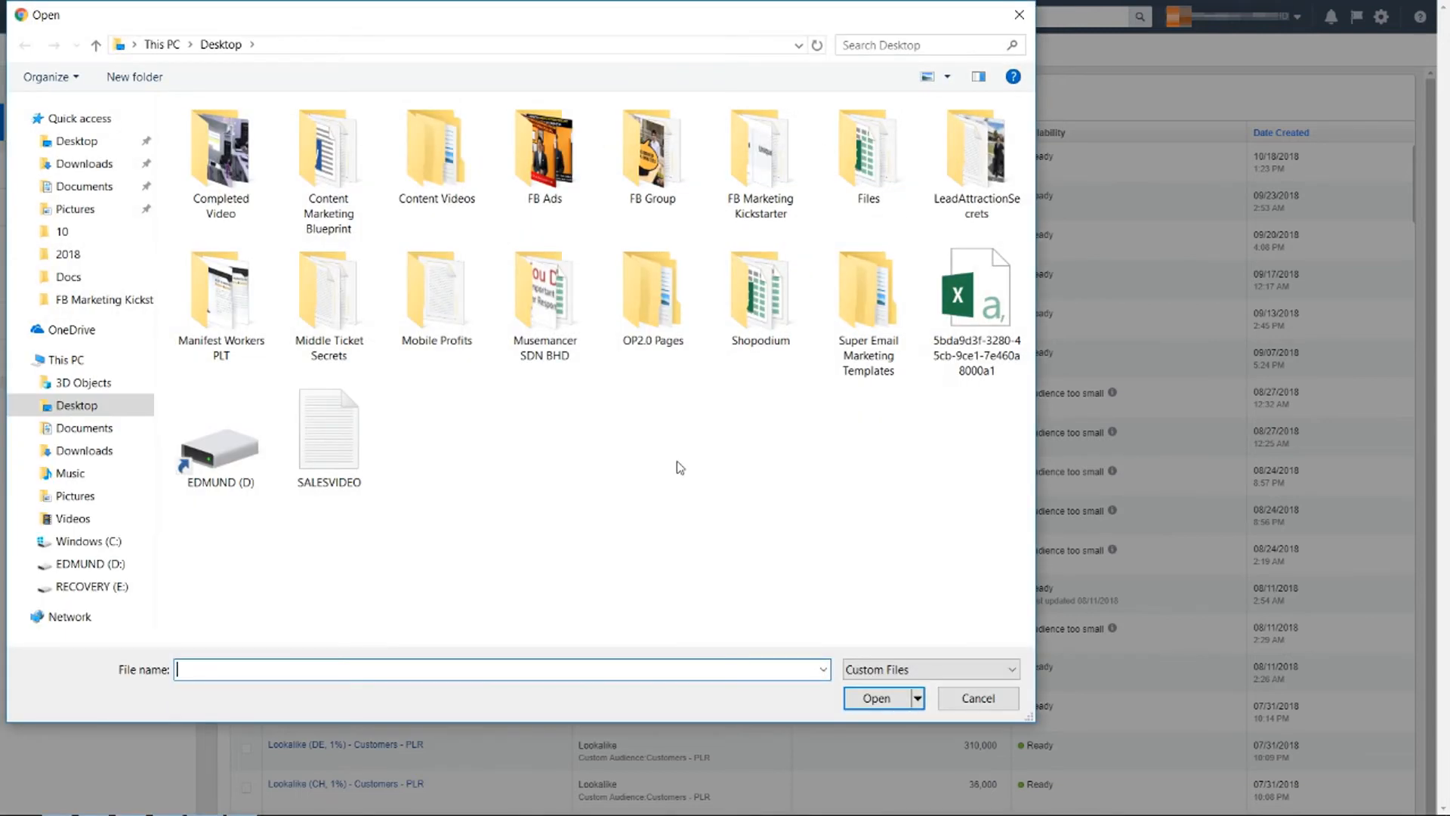
{"action": "left_click", "coordinate": [971, 347]}
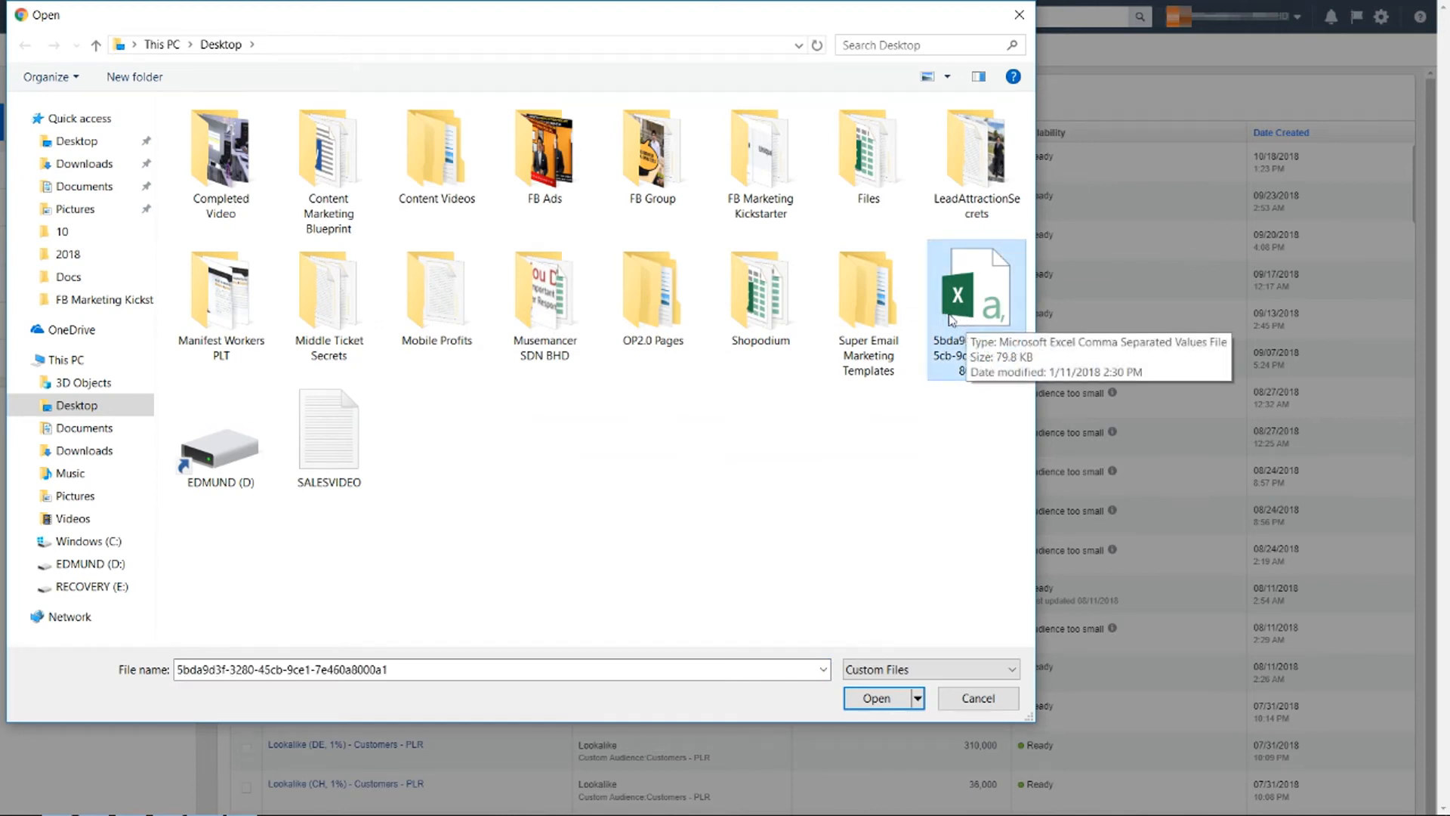
{"action": "double_click", "coordinate": [989, 311]}
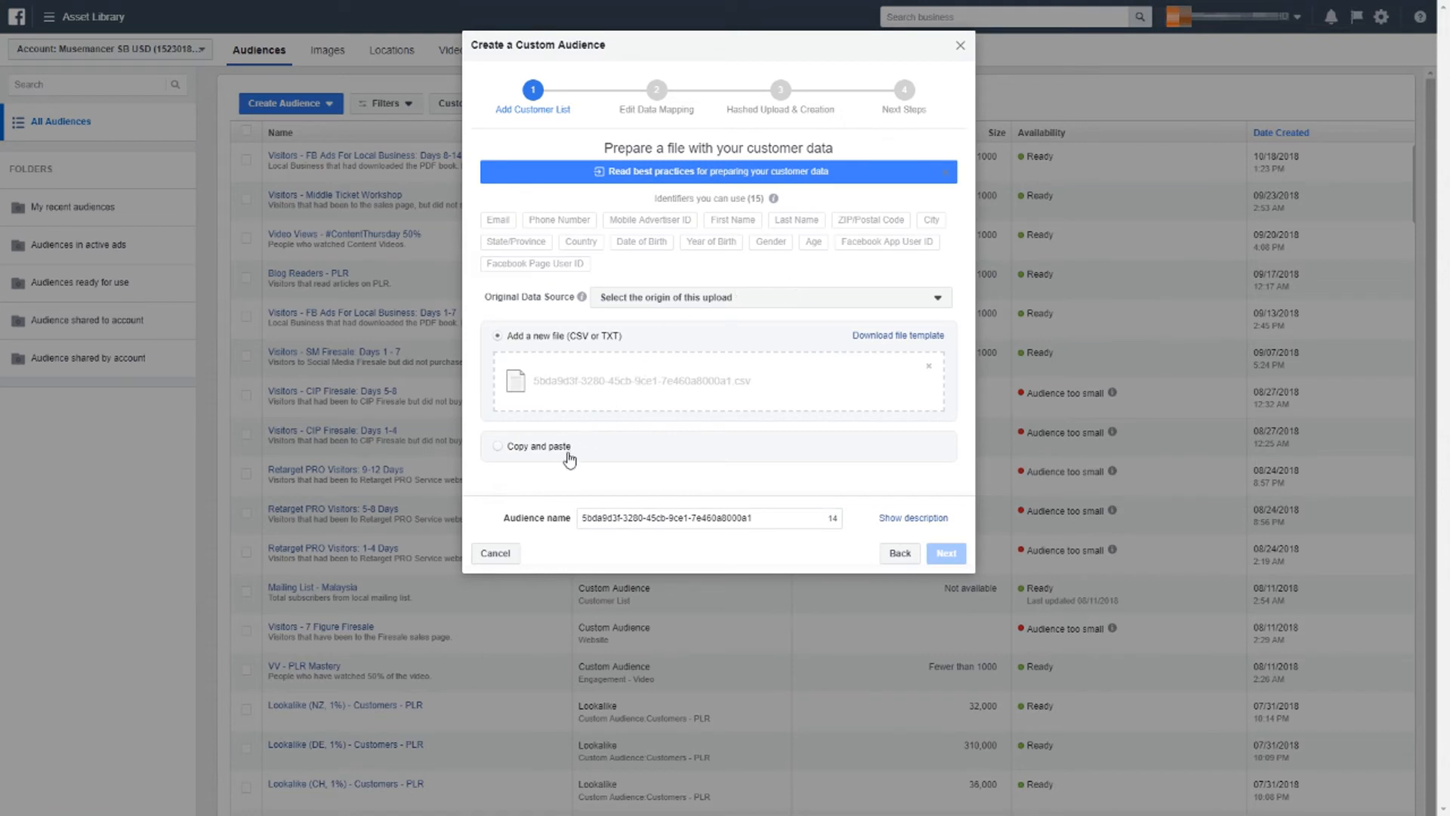
Name the audience "Subscribers - FB Ads Local" and add the description "People that subscribed to FB Ads Local (Malaysia).".
{"action": "left_click_drag", "start_coordinate": [769, 520], "coordinate": [583, 551]}
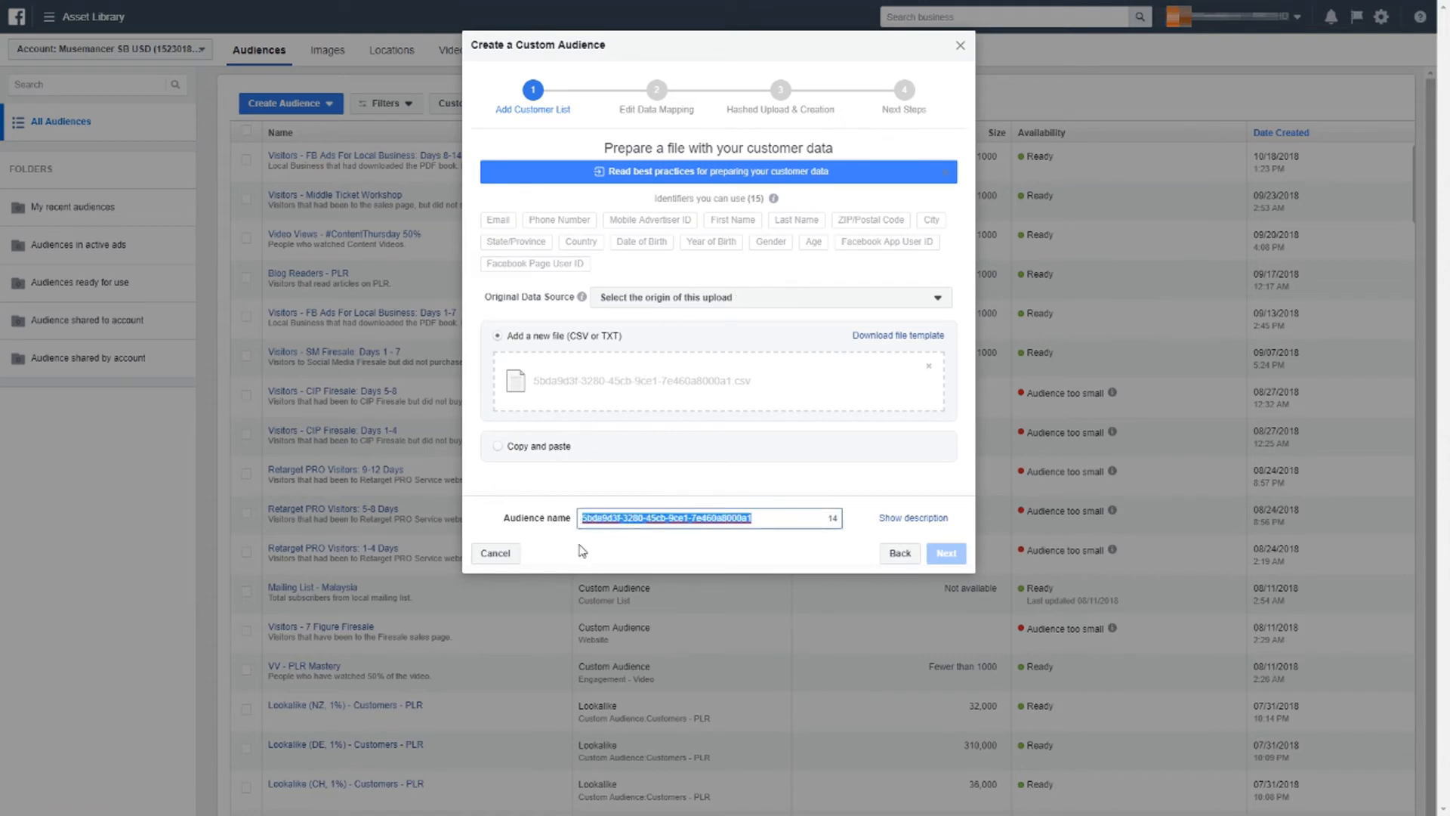
{"action": "key", "text": "BackSpace"}
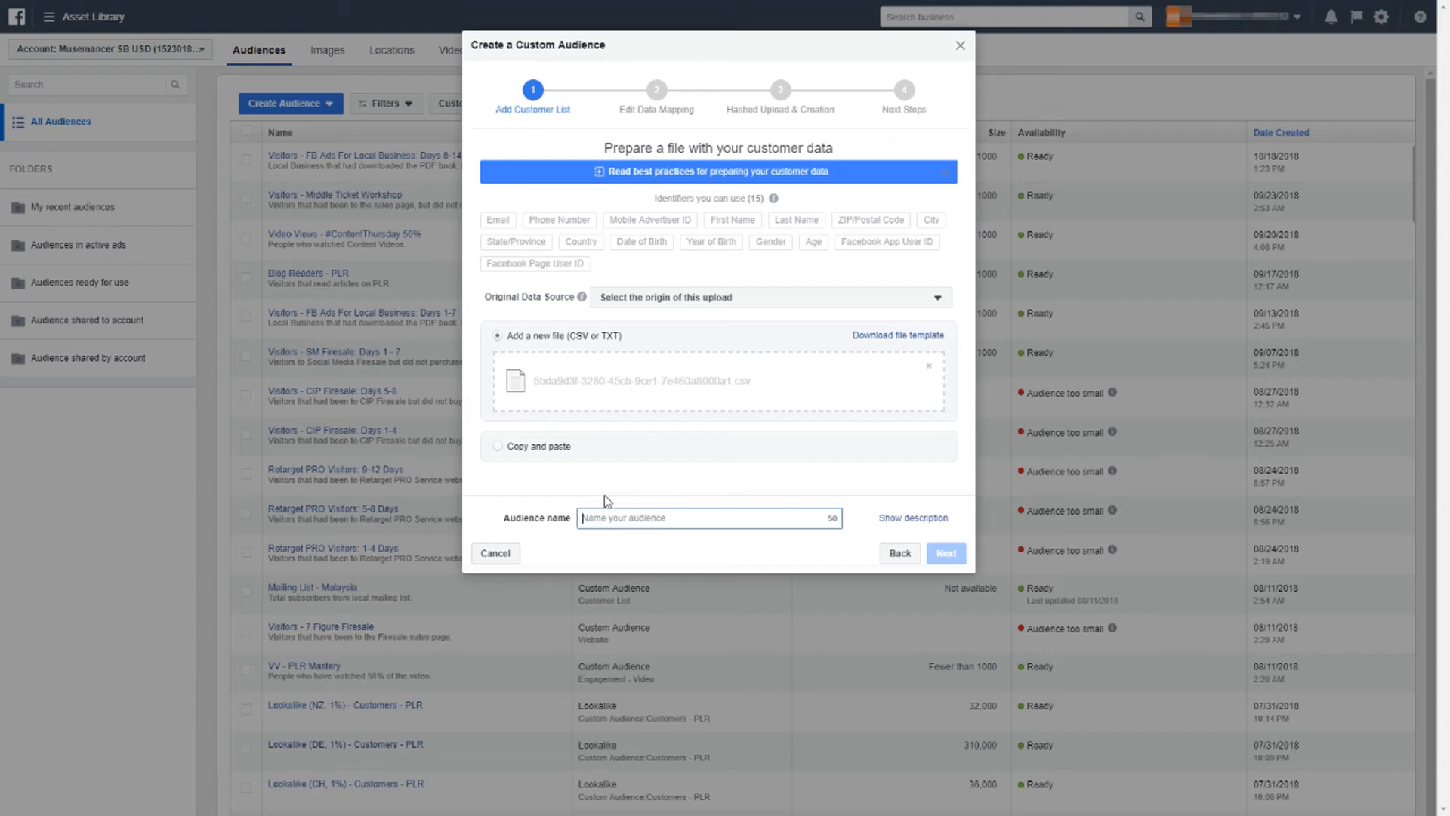
{"action": "type", "text": "Subscribers - FB Ads Local"}
{"action": "left_click", "coordinate": [898, 520]}
{"action": "left_click", "coordinate": [751, 552]}
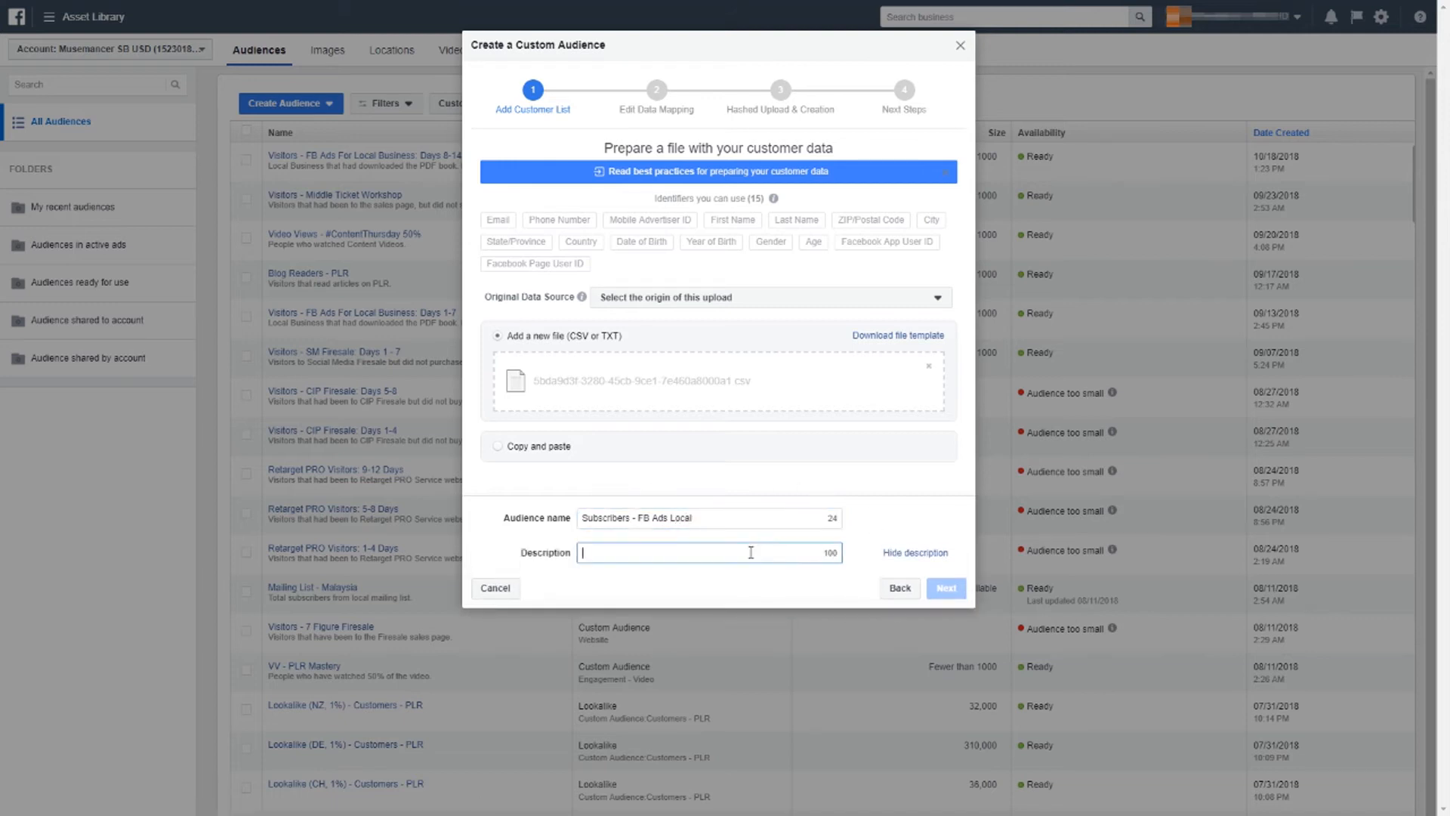
{"action": "type", "text": "People that subscribed to FB Ads Local (Malaysia)."}
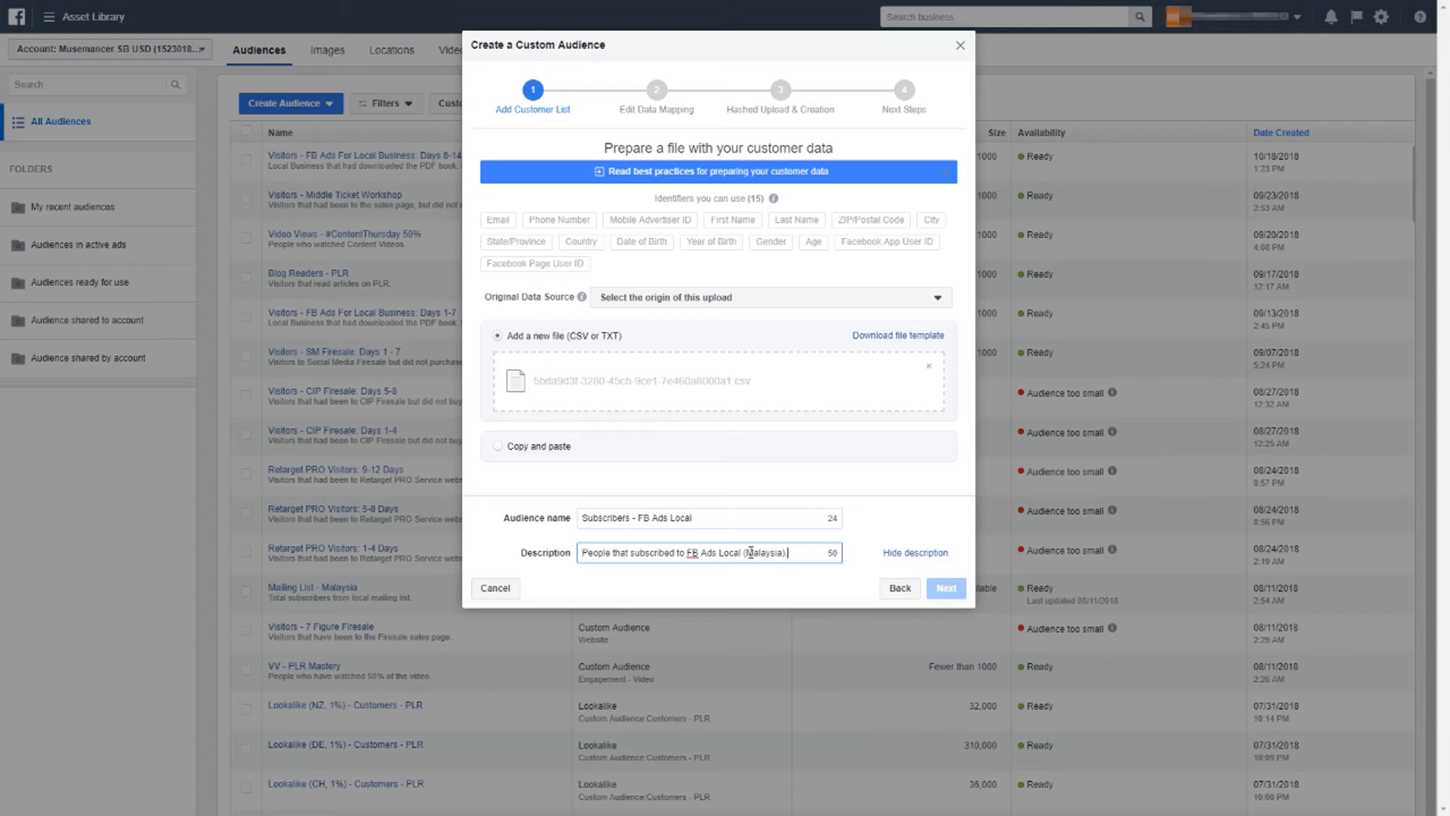
{"action": "left_click", "coordinate": [855, 520]}
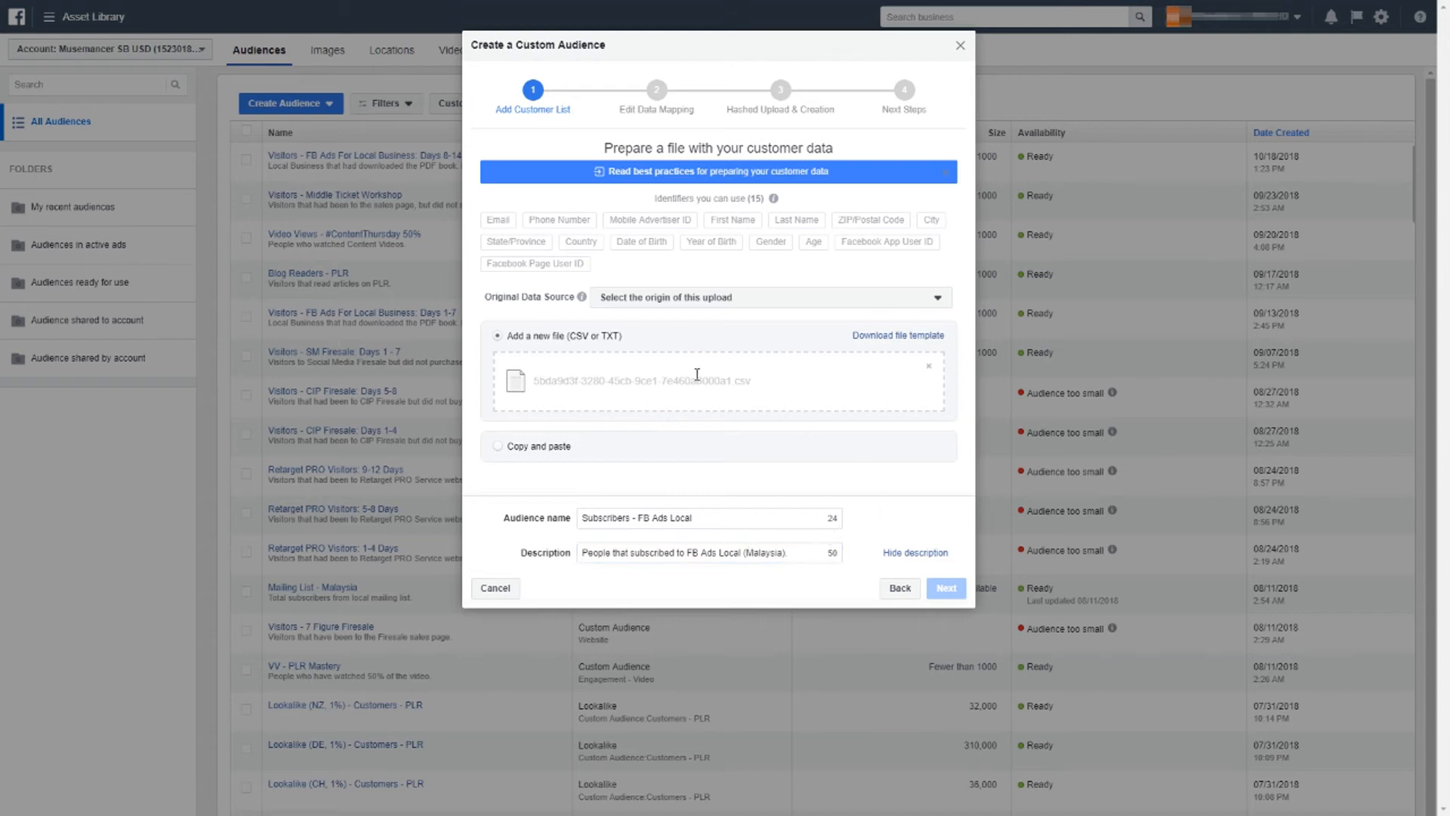
Set the original data source to "Directly from customers" and continue to the data mapping.
{"action": "left_click", "coordinate": [639, 301]}
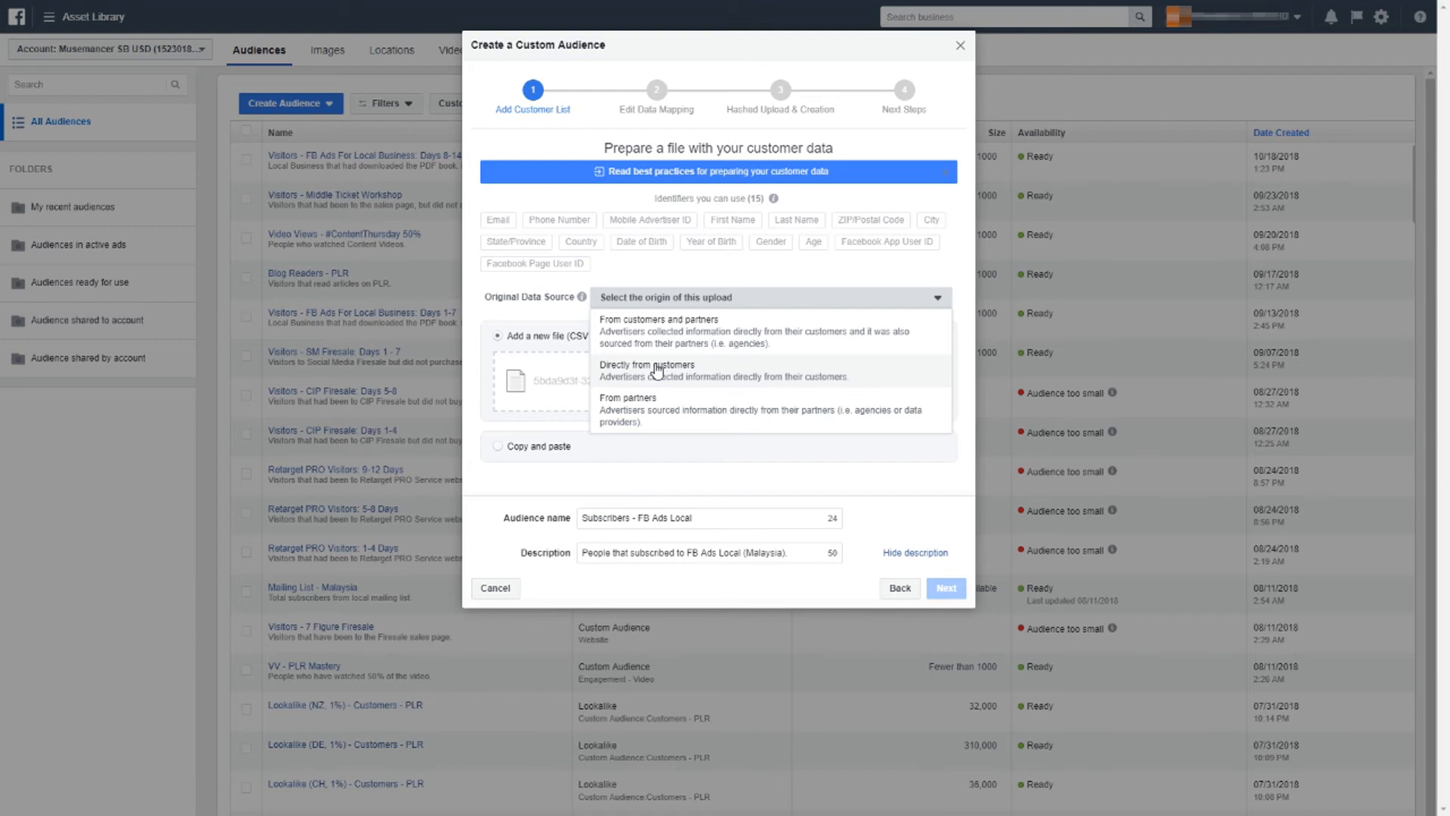
{"action": "left_click", "coordinate": [660, 374]}
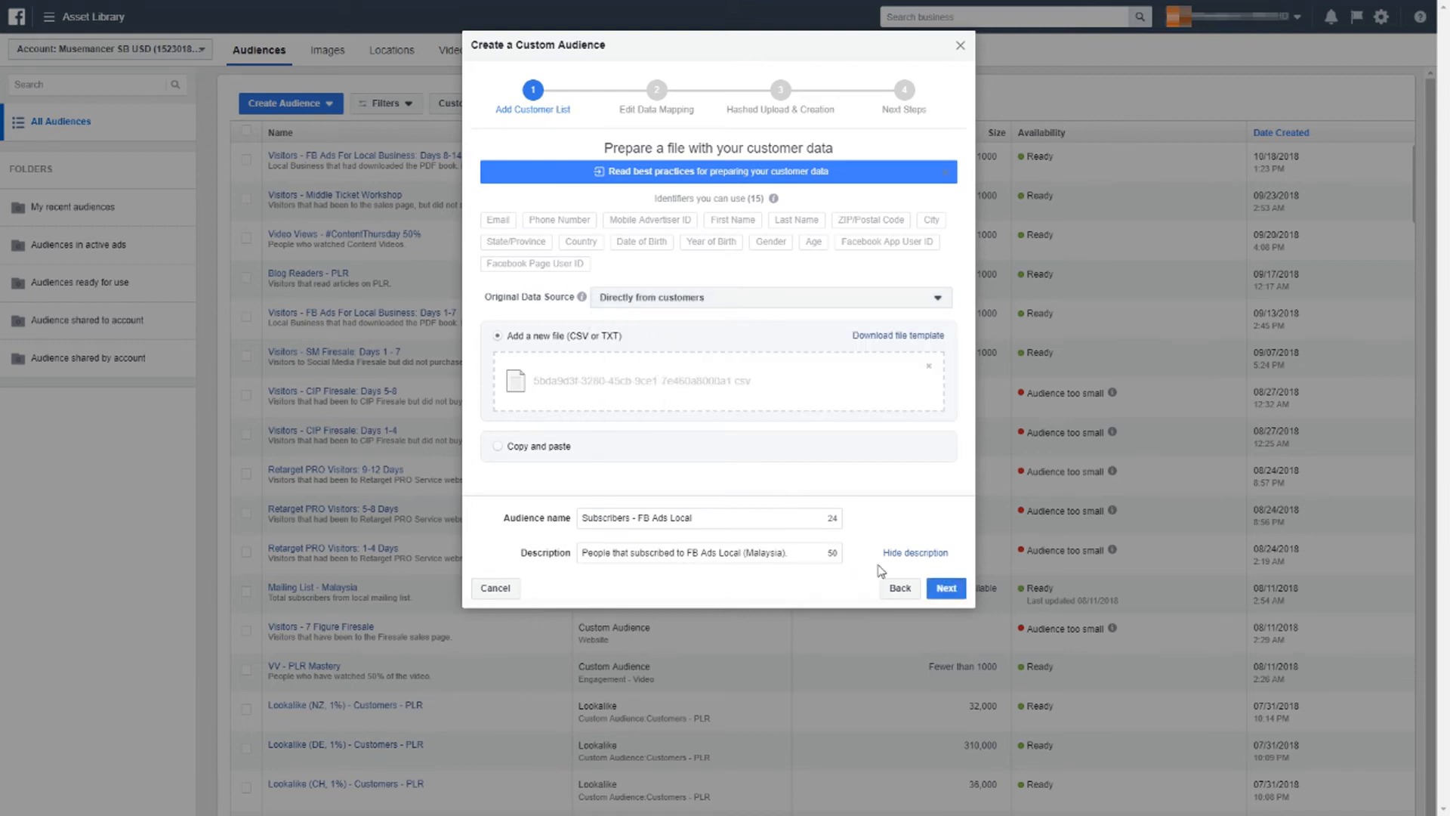
{"action": "left_click", "coordinate": [943, 597]}
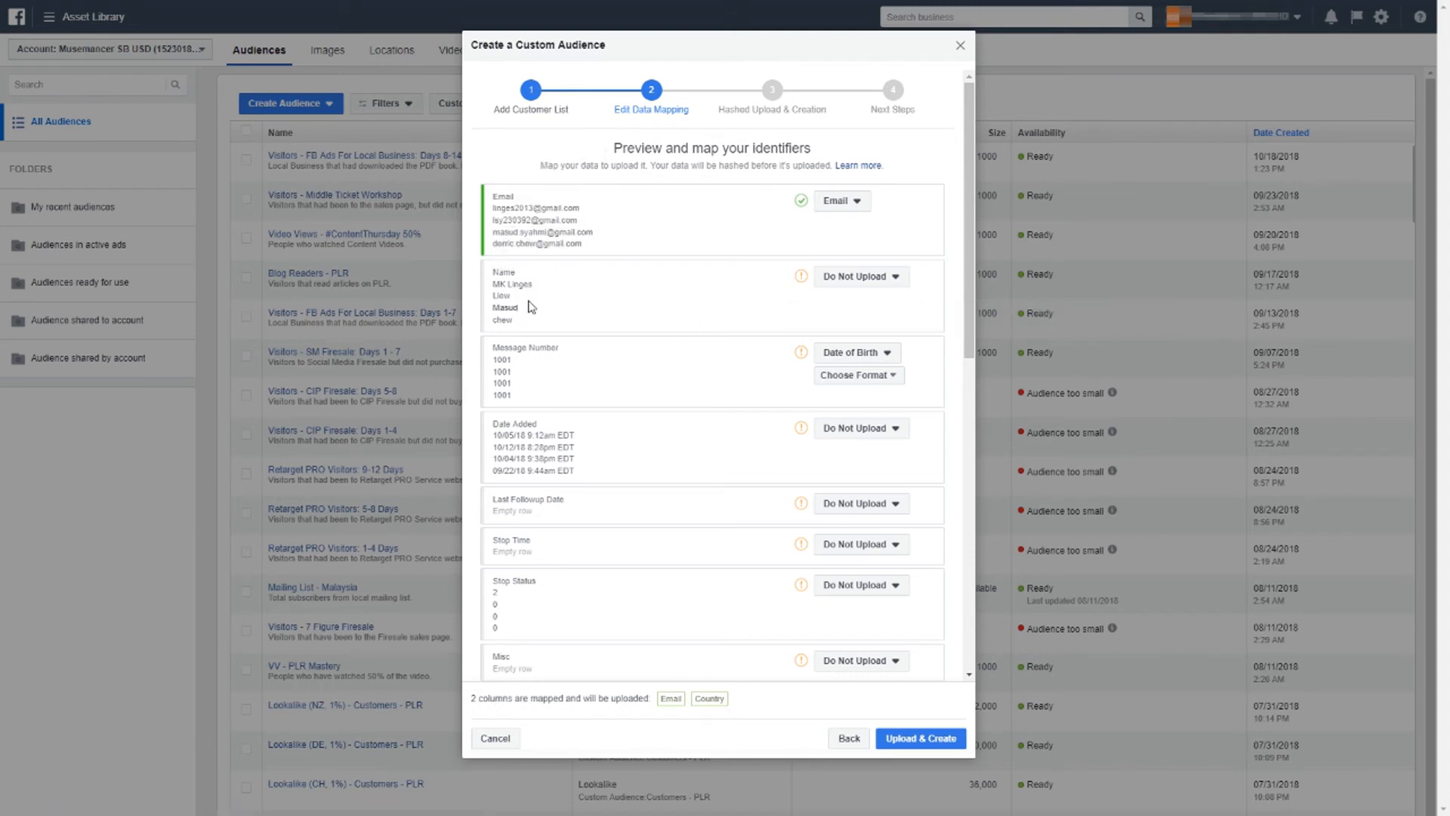
Map the Name column to First Name and set the Message Number and Date Added columns to Do Not Upload.
{"action": "left_click", "coordinate": [843, 281]}
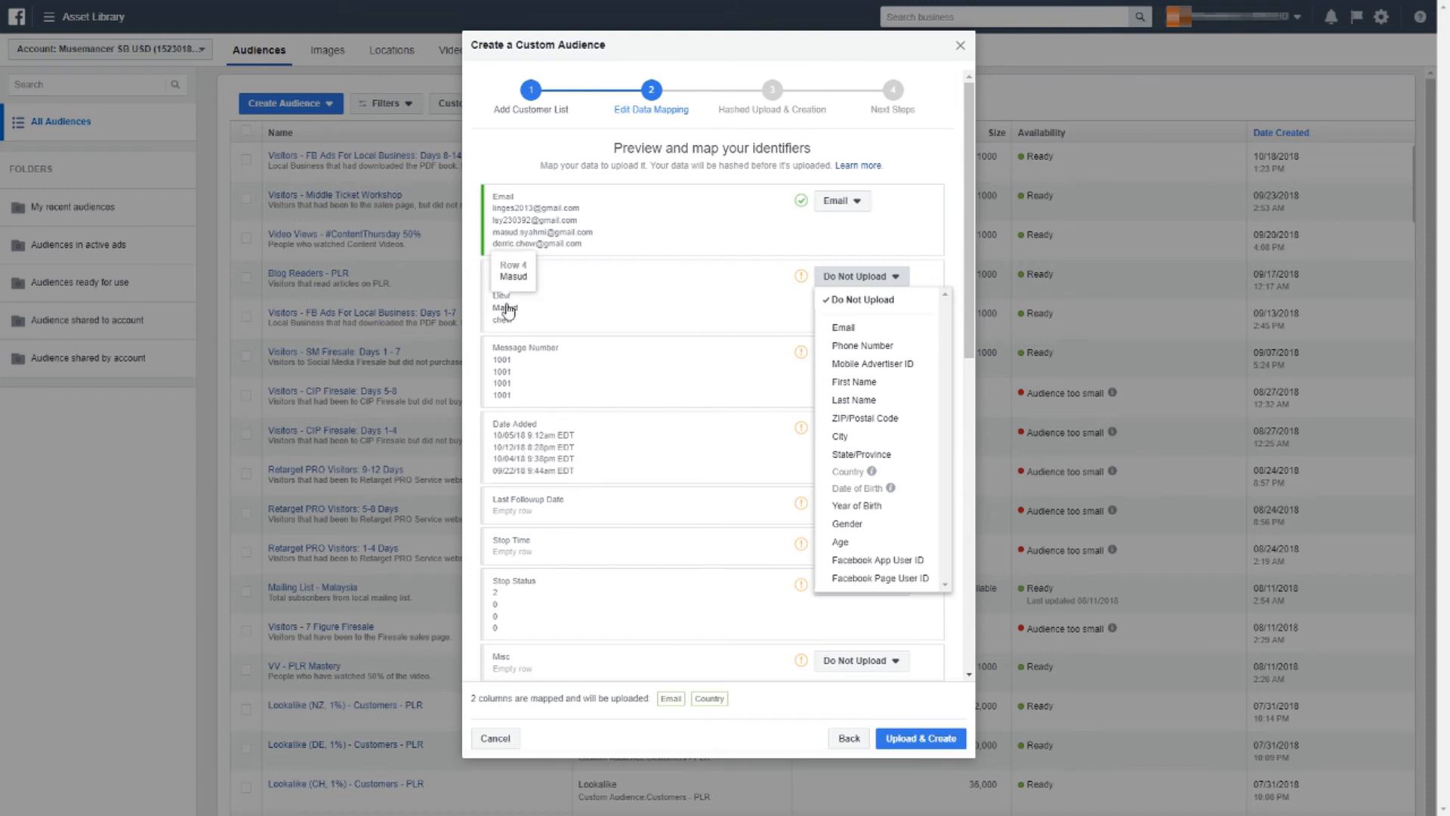
{"action": "left_click", "coordinate": [866, 389]}
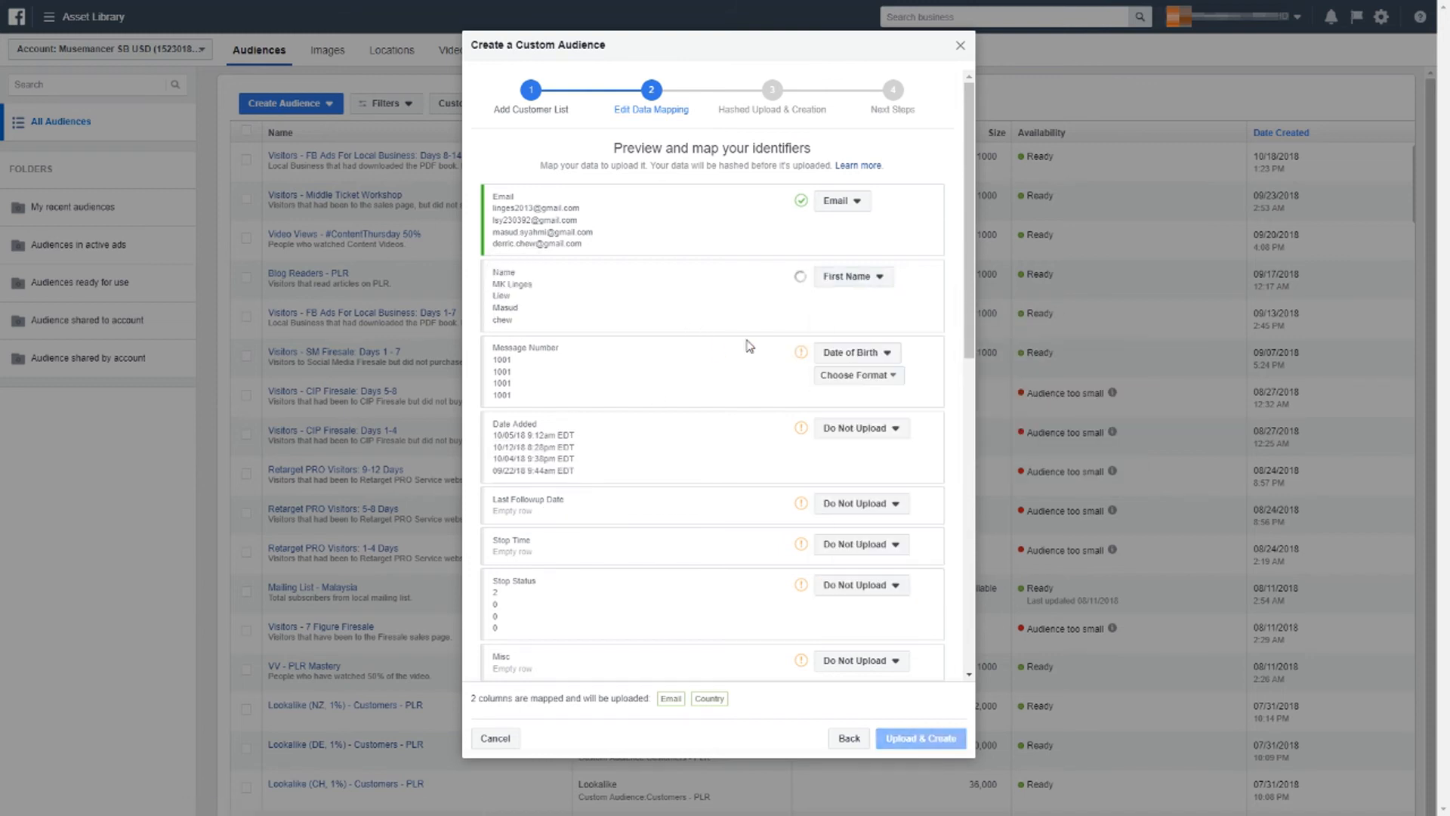
{"action": "left_click", "coordinate": [857, 352]}
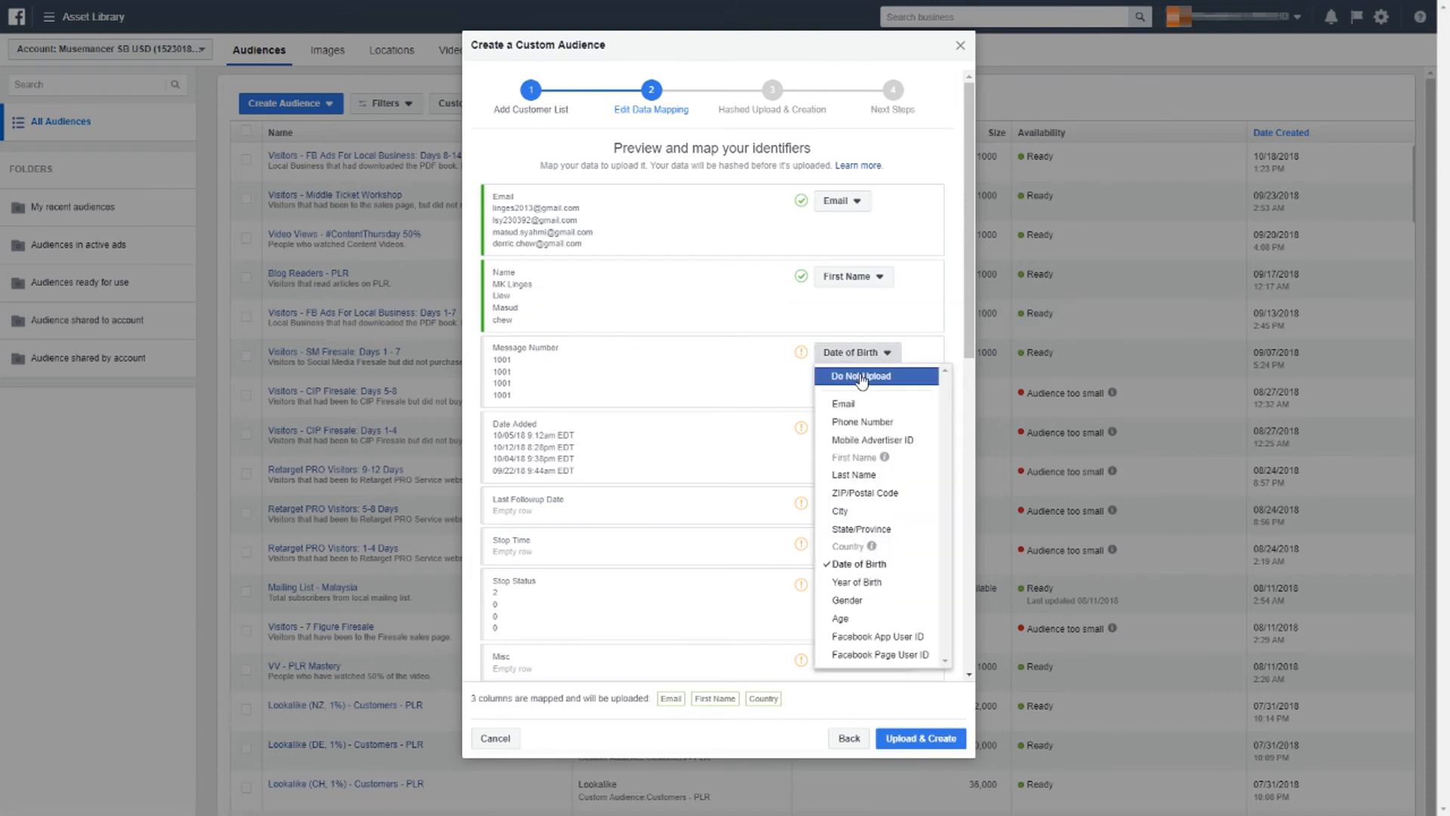
{"action": "left_click", "coordinate": [862, 378]}
{"action": "left_click", "coordinate": [855, 429]}
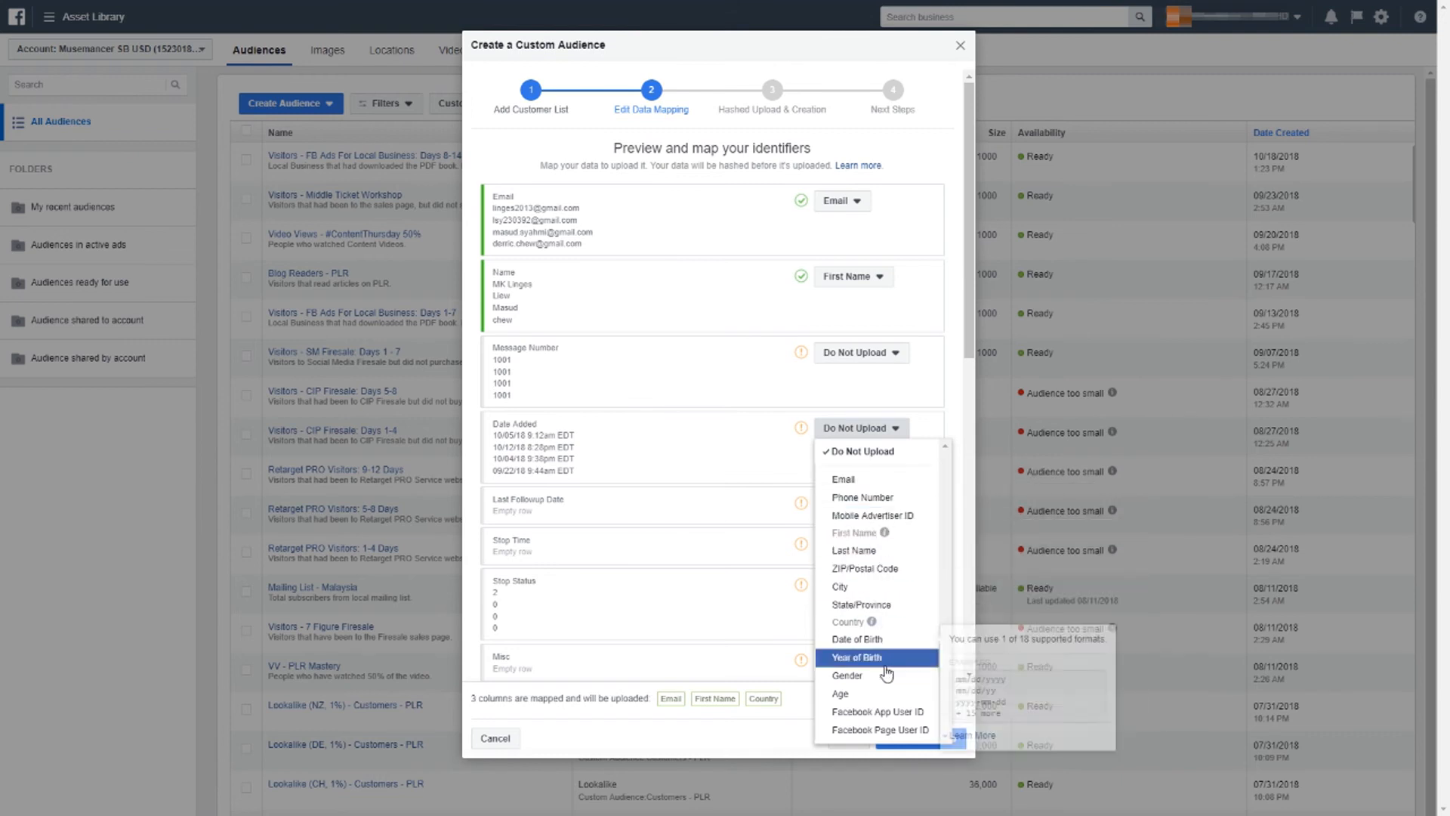
{"action": "left_click", "coordinate": [842, 453]}
Check the available identifier options for the IP Address and Web Form URL columns.
{"action": "scroll", "coordinate": [738, 473], "scroll_direction": "down", "scroll_amount": 1}
{"action": "scroll", "coordinate": [740, 475], "scroll_direction": "down", "scroll_amount": 3}
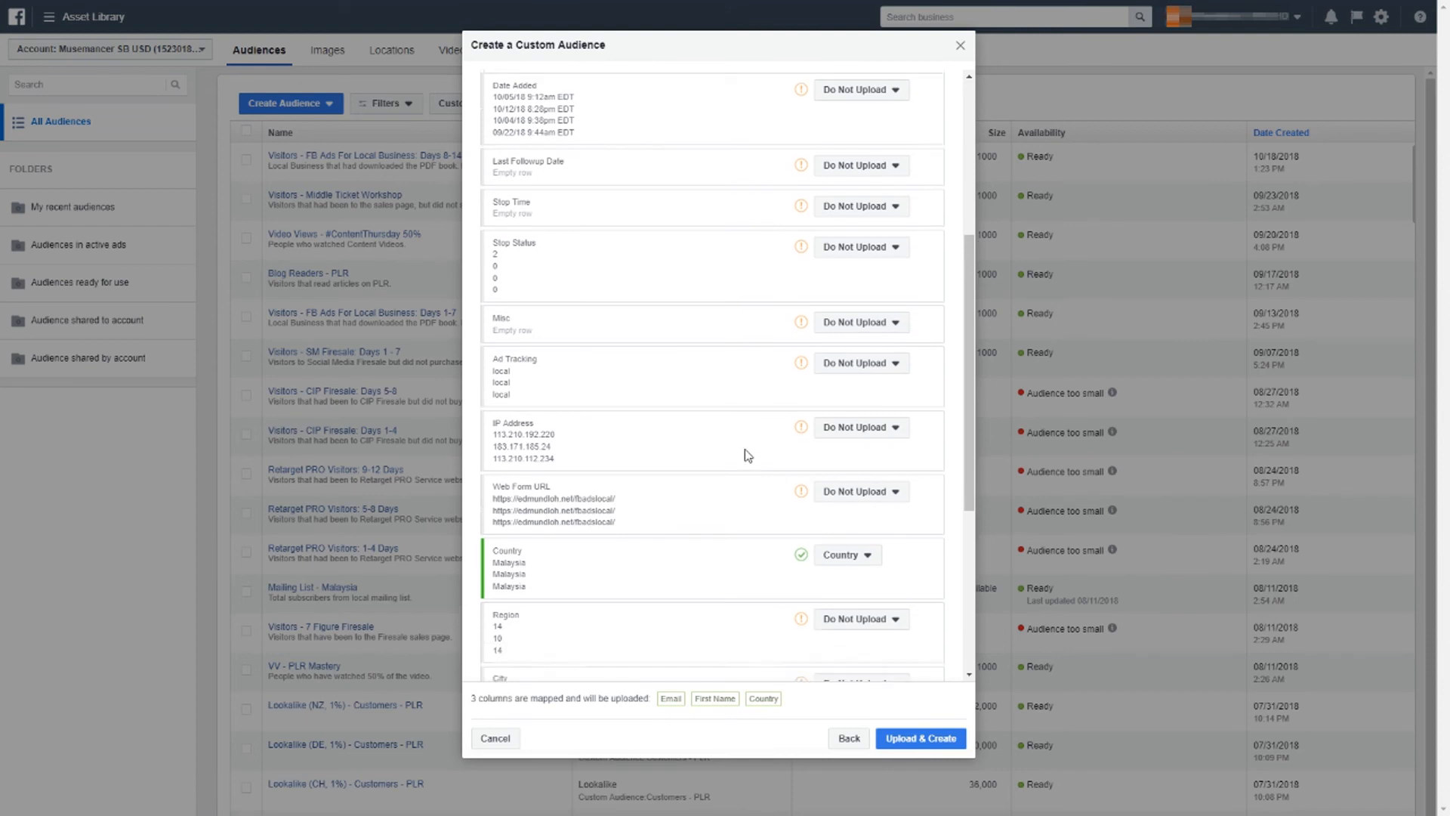
{"action": "left_click", "coordinate": [831, 388]}
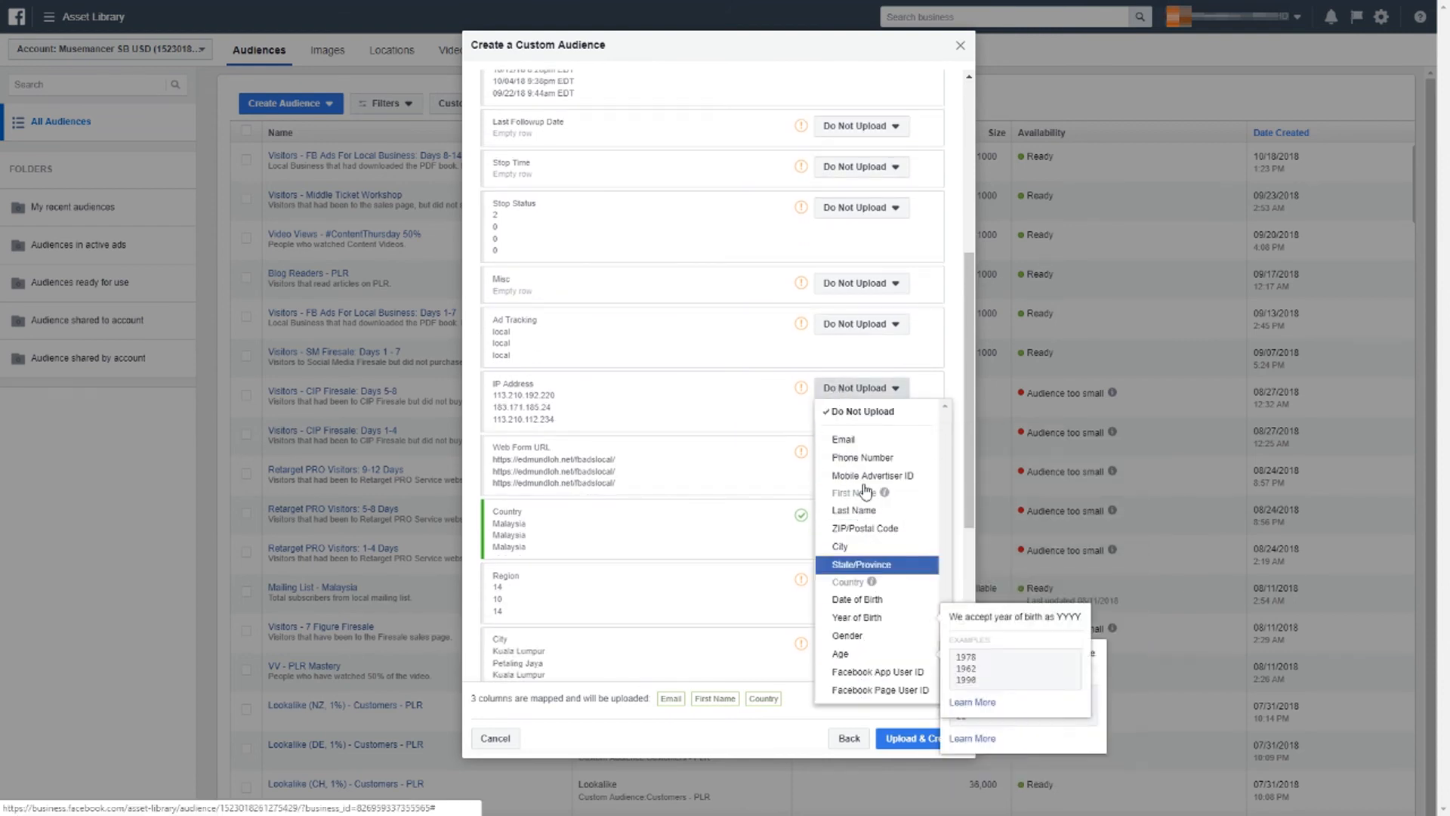
{"action": "left_click", "coordinate": [746, 436]}
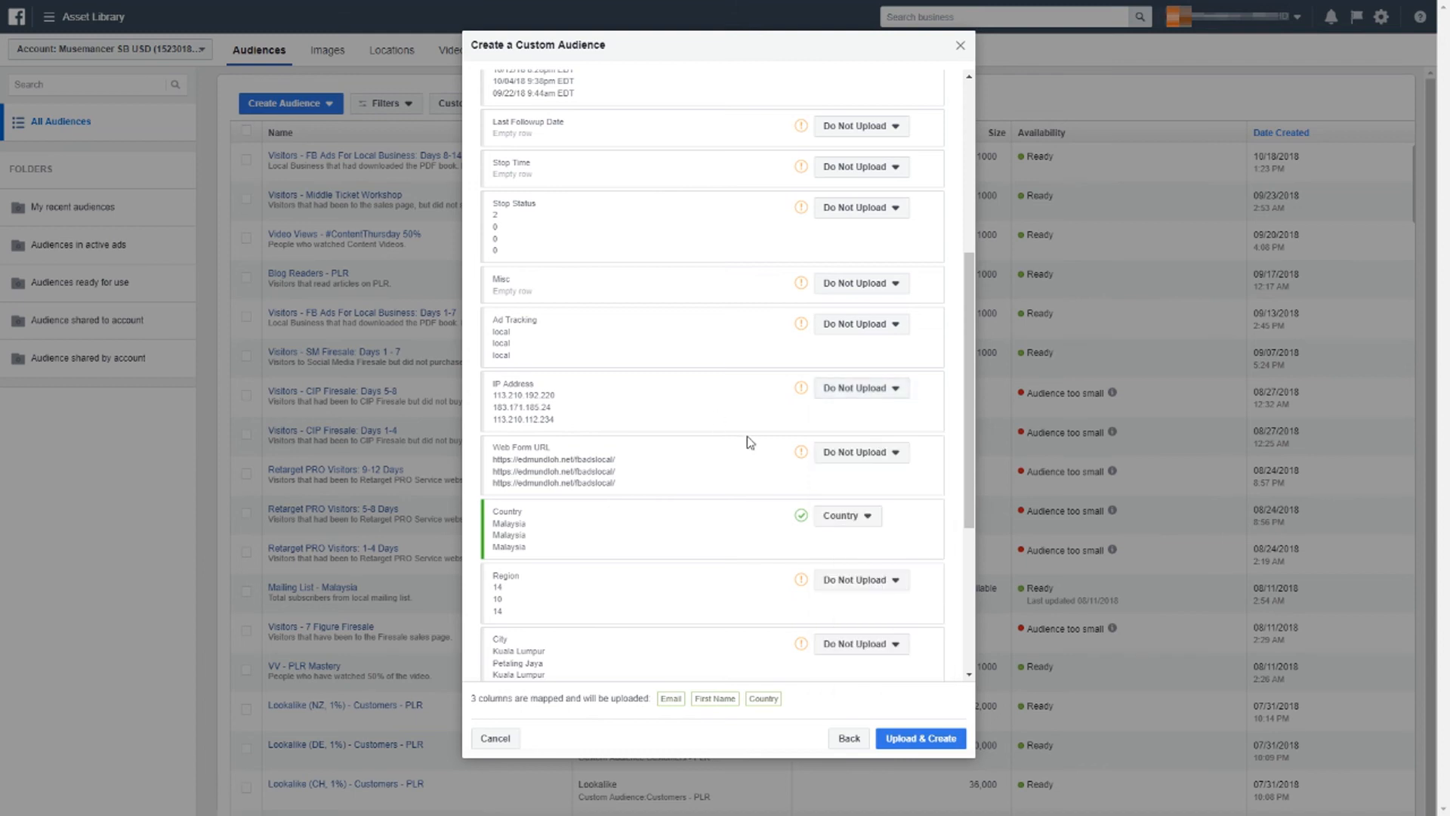
{"action": "left_click", "coordinate": [855, 452]}
{"action": "left_click", "coordinate": [730, 521]}
{"action": "scroll", "coordinate": [849, 535], "scroll_direction": "down", "scroll_amount": 1}
{"action": "scroll", "coordinate": [849, 535], "scroll_direction": "down", "scroll_amount": 2}
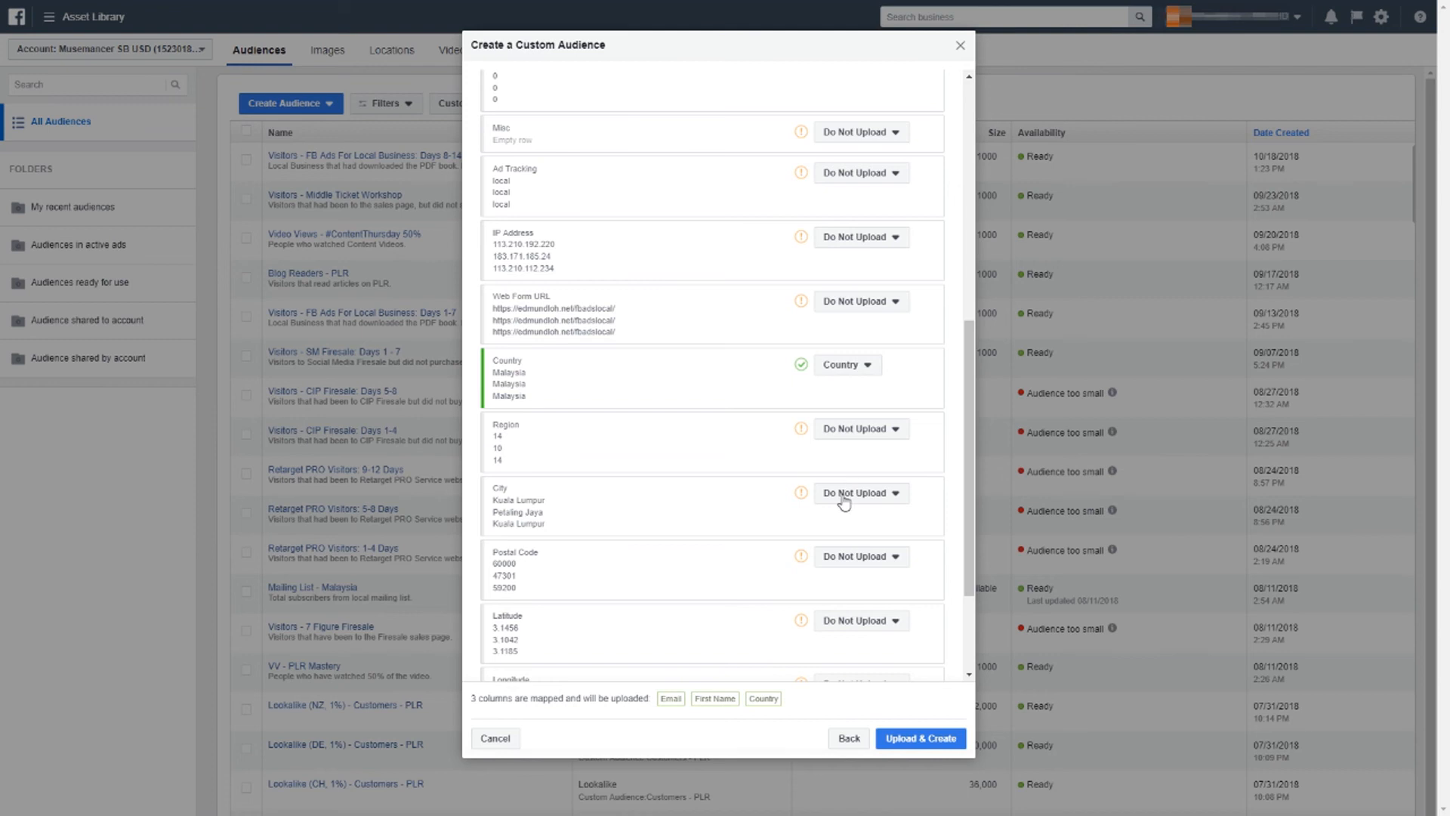
Map the City column to City and the Postal Code column to ZIP/Postal Code.
{"action": "left_click", "coordinate": [833, 500]}
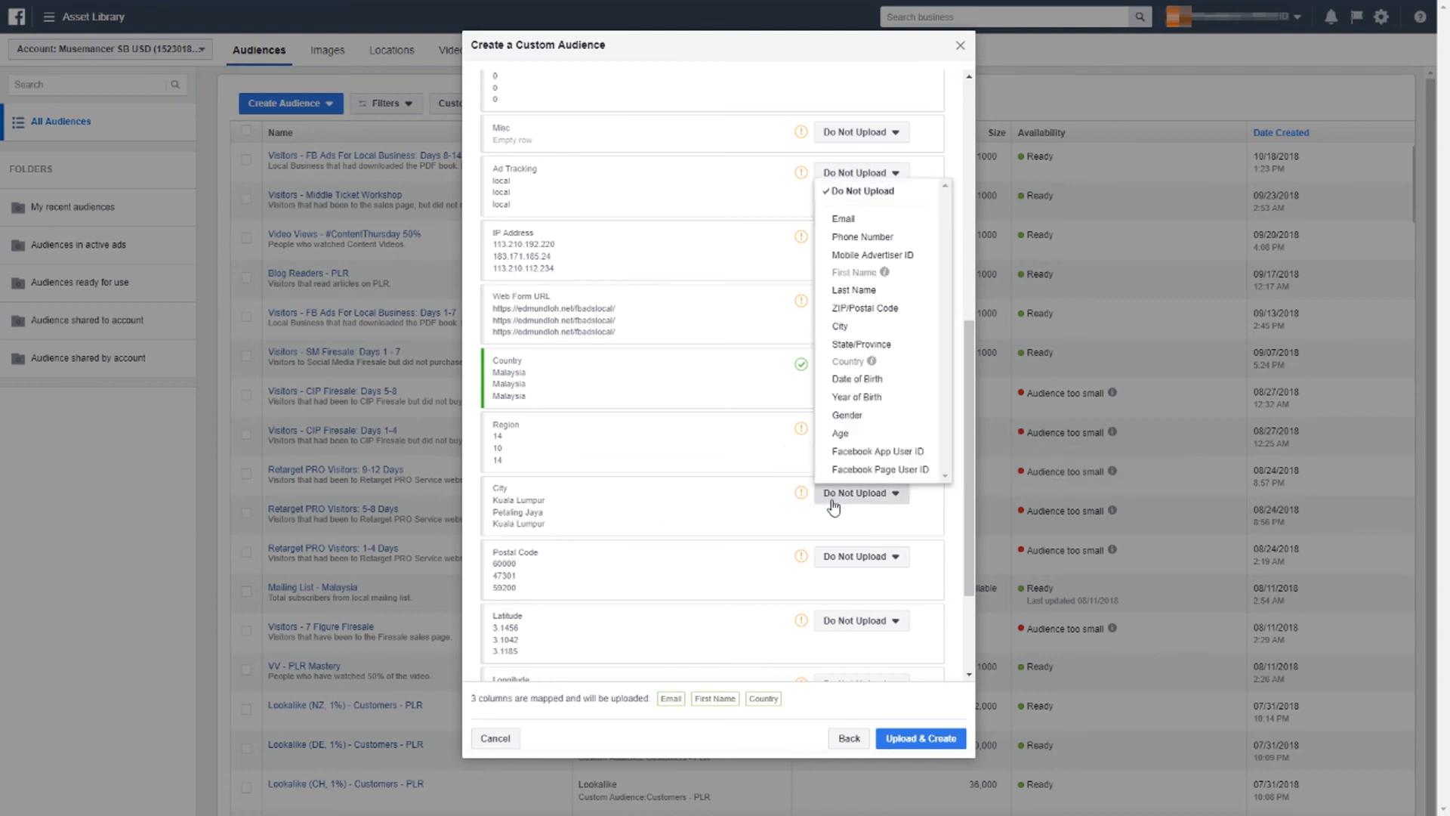
{"action": "left_click", "coordinate": [877, 327]}
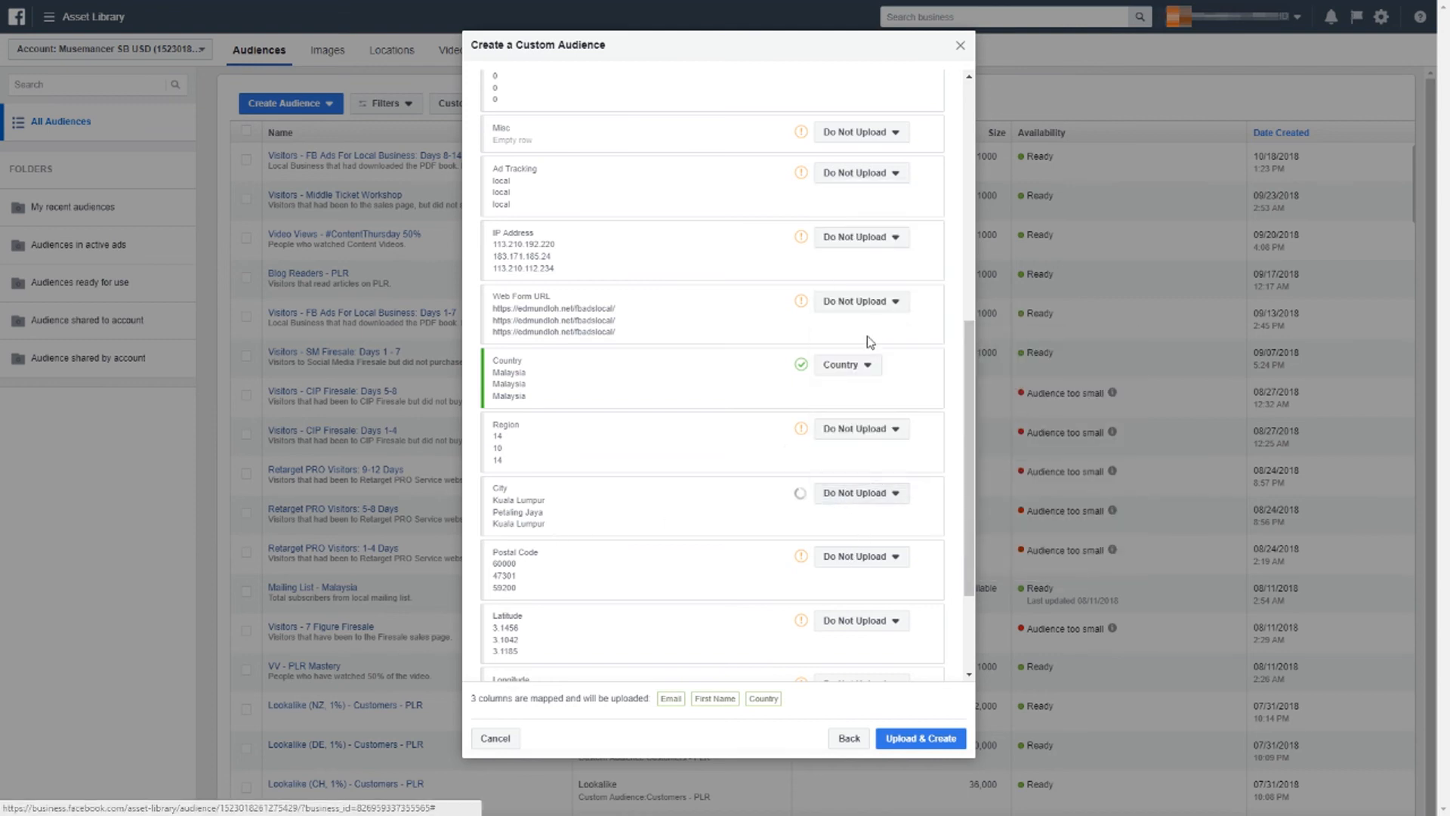
{"action": "scroll", "coordinate": [761, 480], "scroll_direction": "down", "scroll_amount": 2}
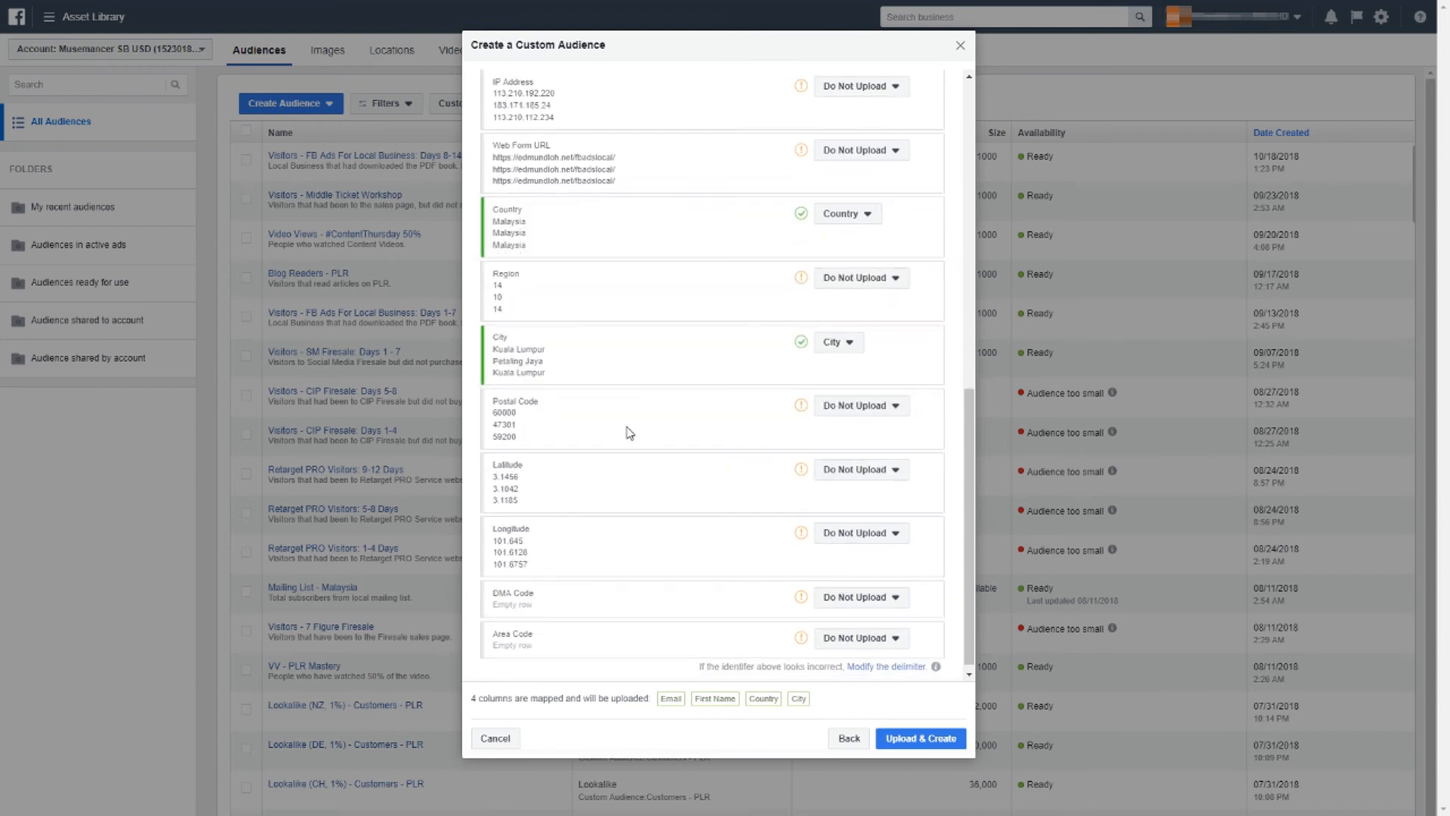
{"action": "left_click", "coordinate": [844, 408]}
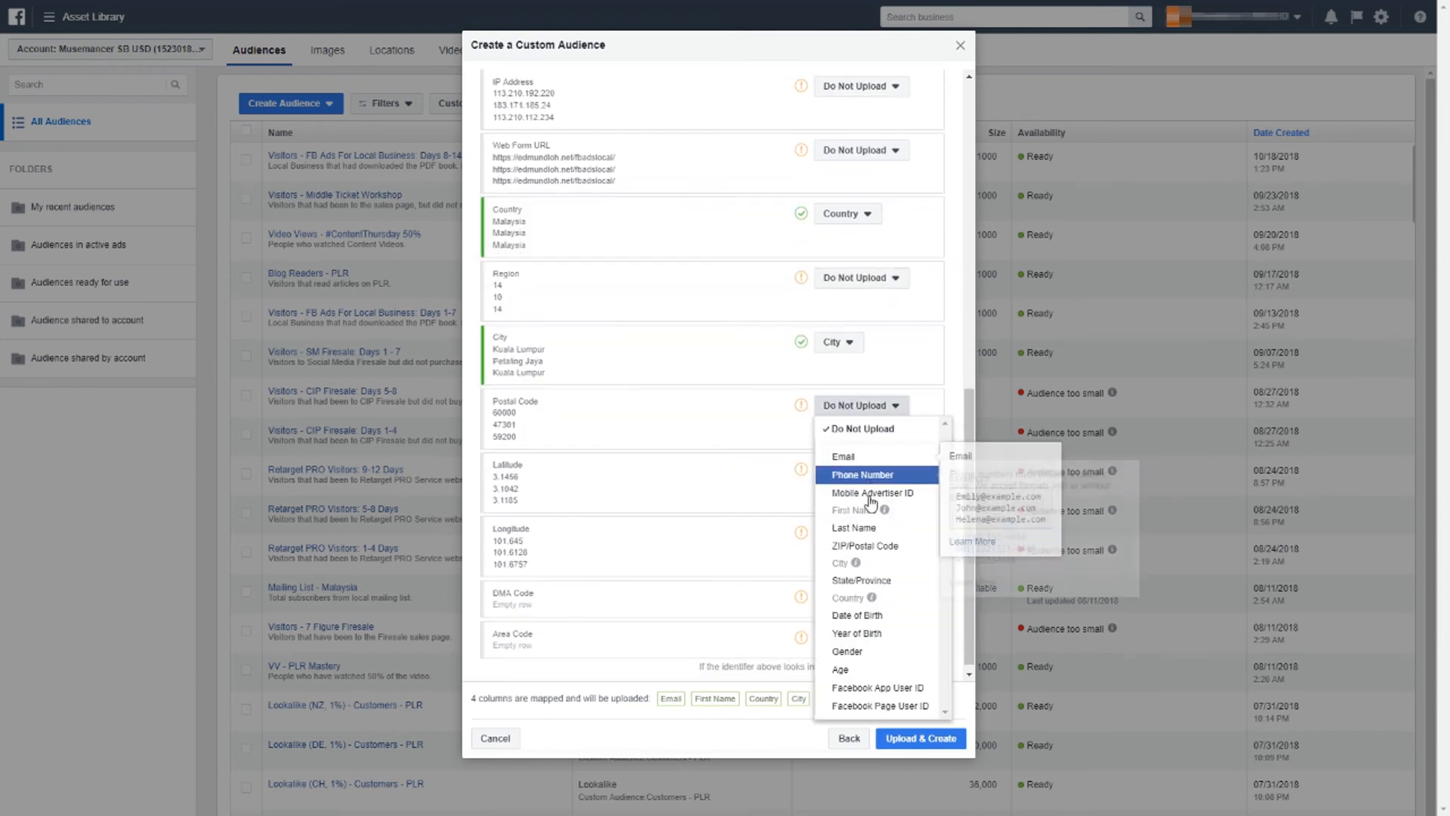
{"action": "left_click", "coordinate": [865, 545]}
Review the column mappings, upload the customer data to create the audience, and finish the setup without any follow-up action.
{"action": "scroll", "coordinate": [713, 477], "scroll_direction": "down", "scroll_amount": 1}
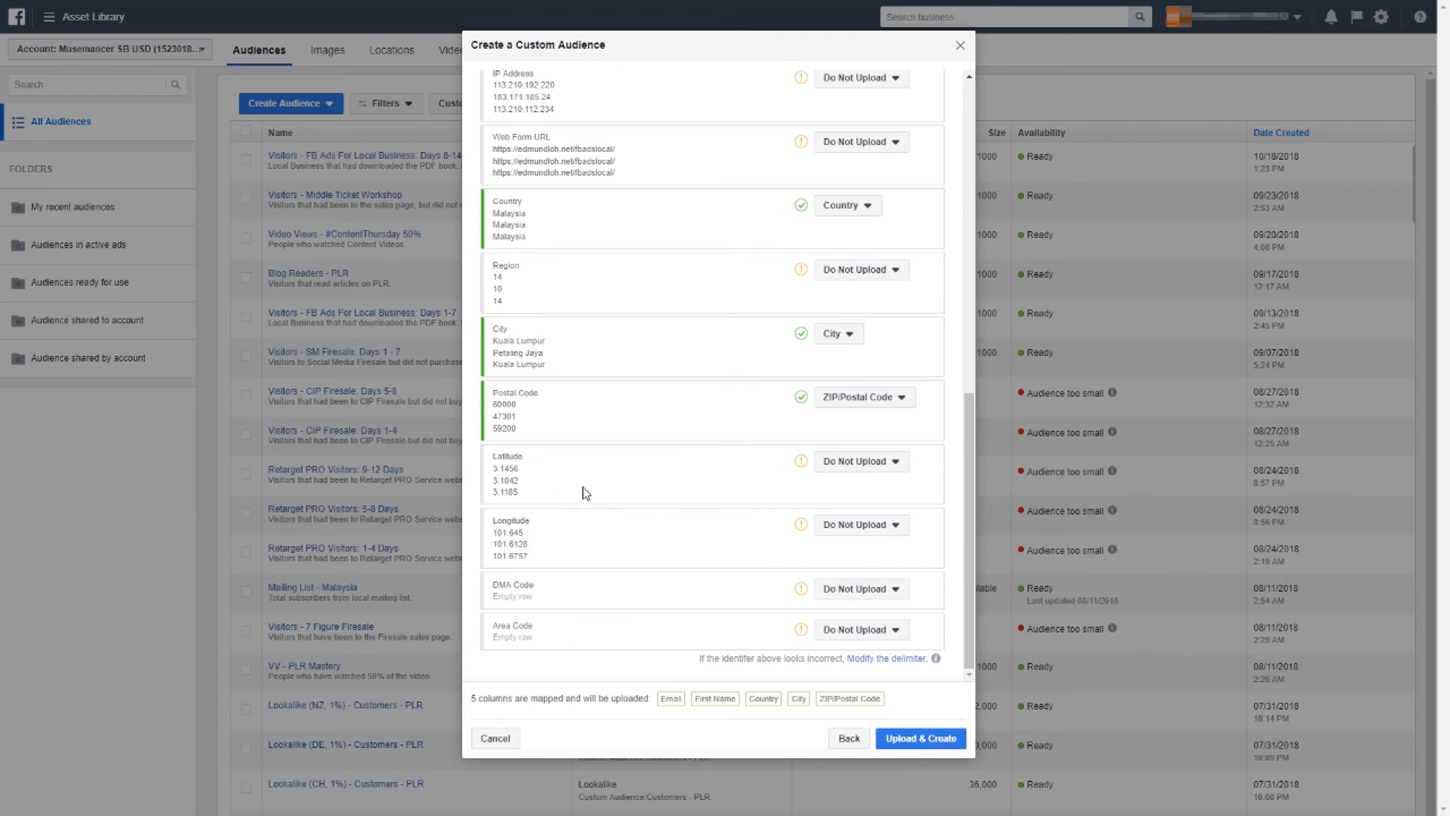
{"action": "scroll", "coordinate": [858, 424], "scroll_direction": "up", "scroll_amount": 6}
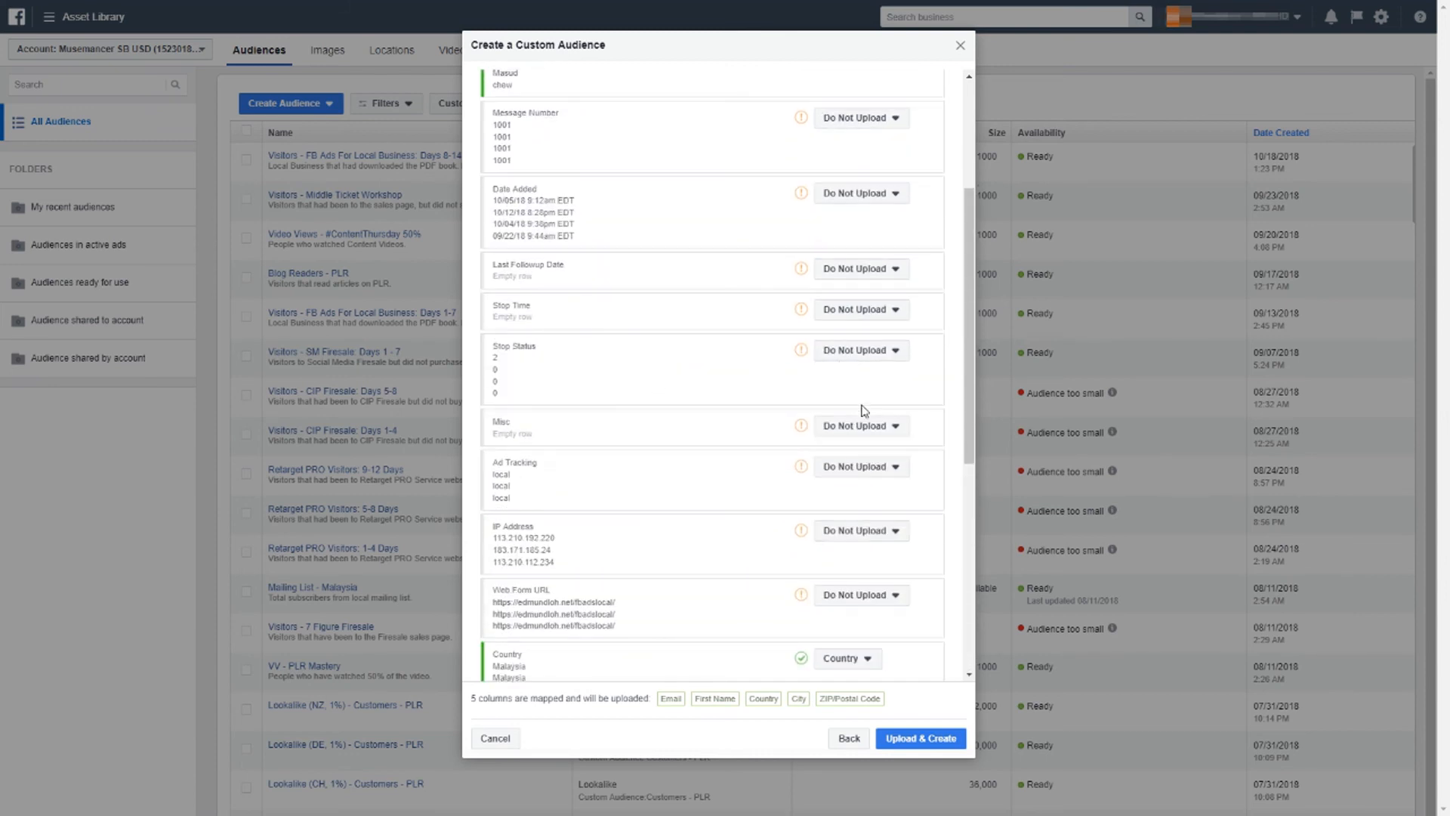
{"action": "scroll", "coordinate": [861, 423], "scroll_direction": "down", "scroll_amount": 6}
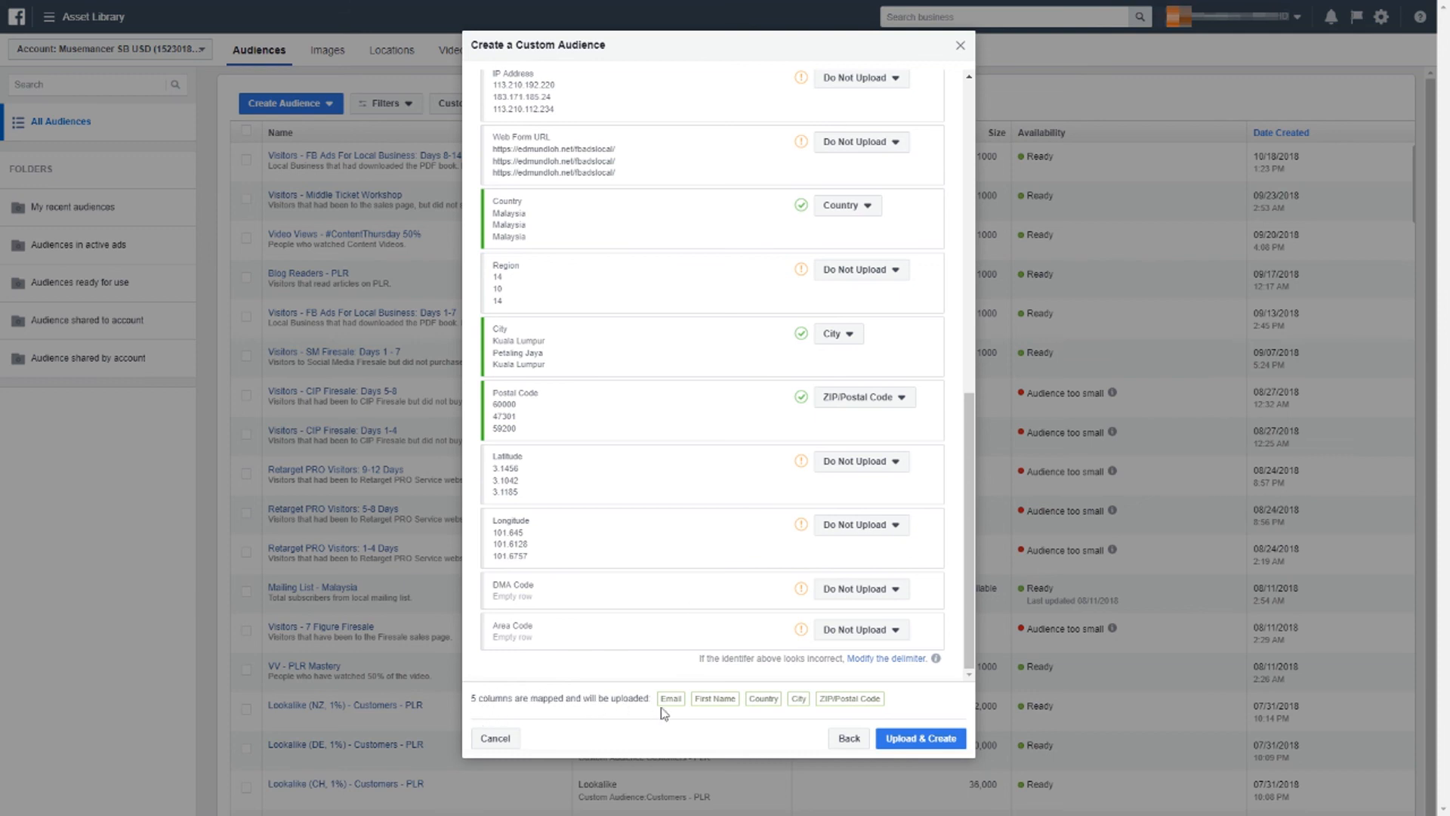
{"action": "left_click", "coordinate": [914, 744]}
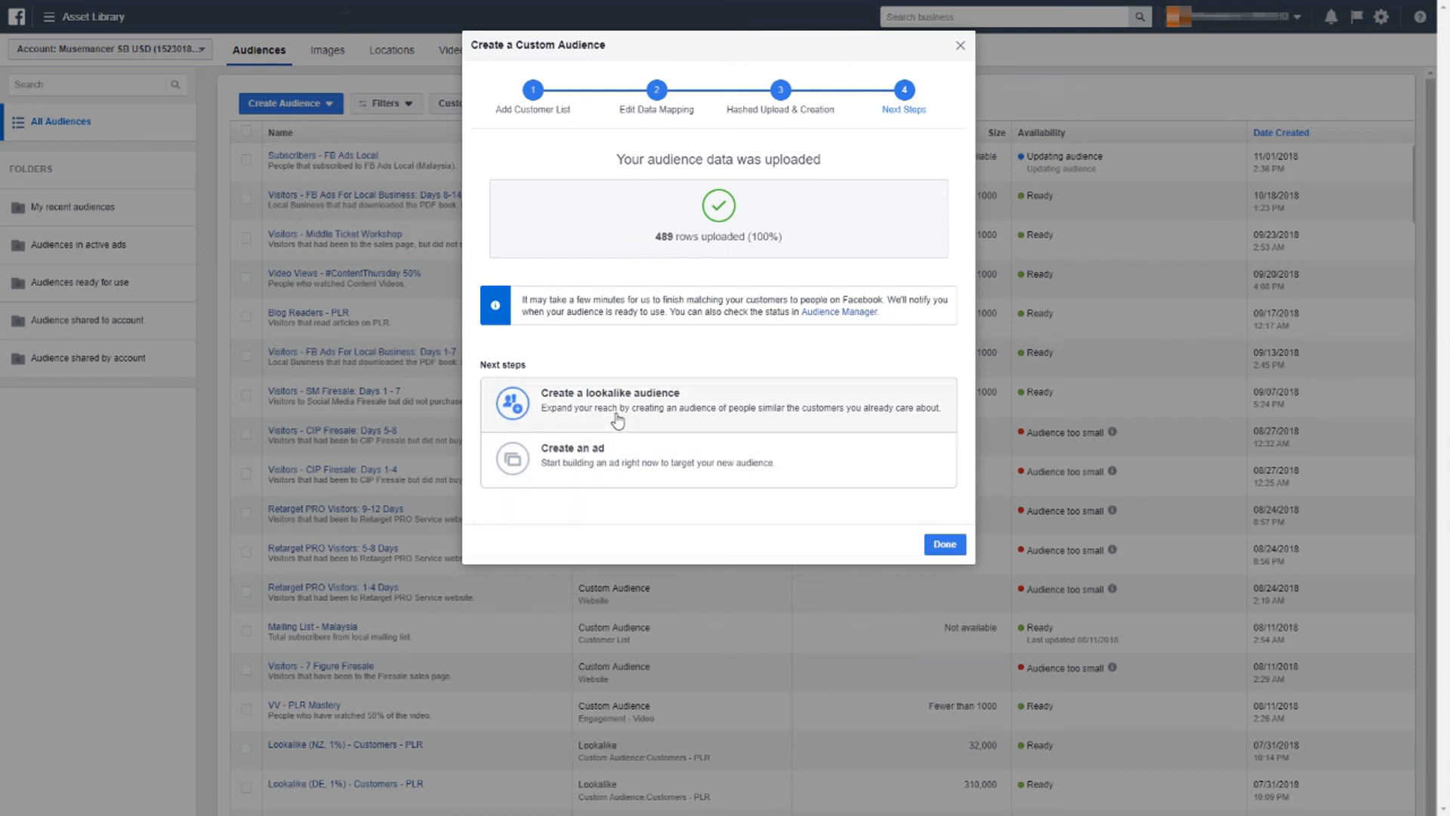
{"action": "left_click", "coordinate": [938, 547]}
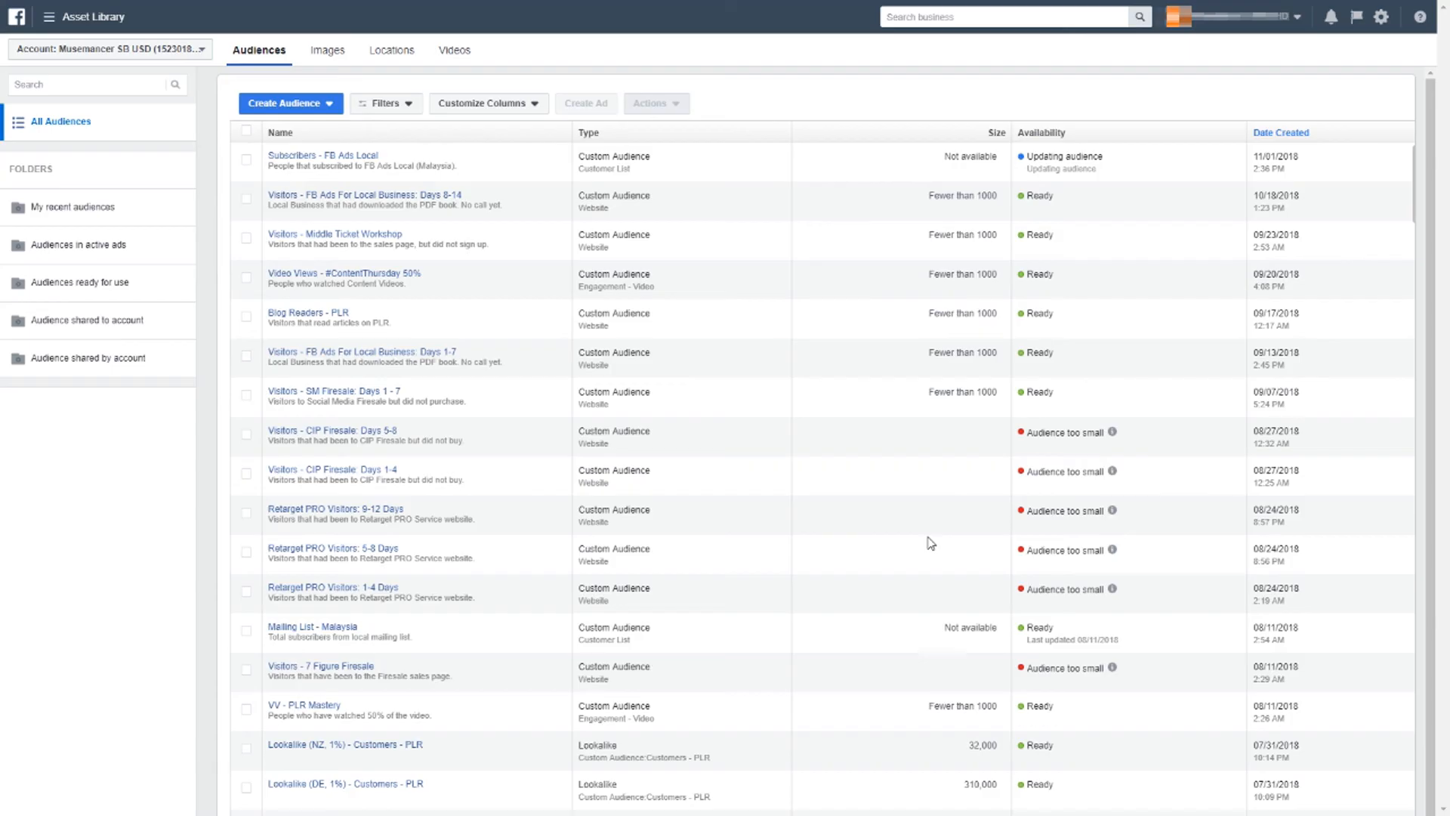